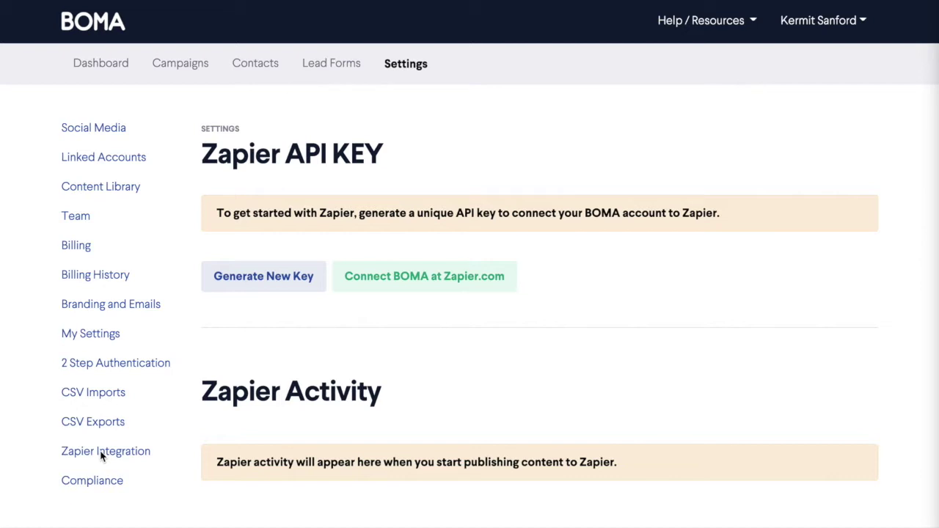
Generate a fresh Zapier API key so the key field and Copy API Key button appear
{"action": "left_click", "coordinate": [241, 286]}
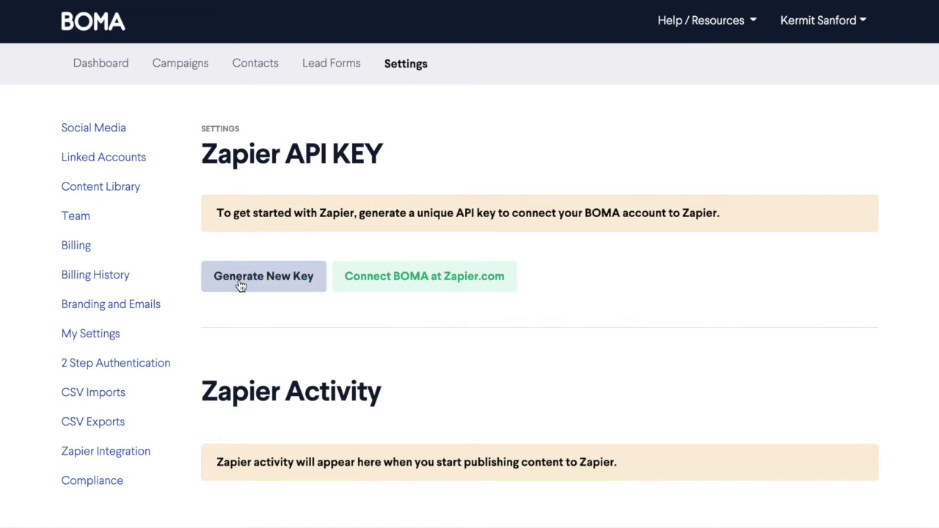
{"action": "left_click", "coordinate": [242, 286]}
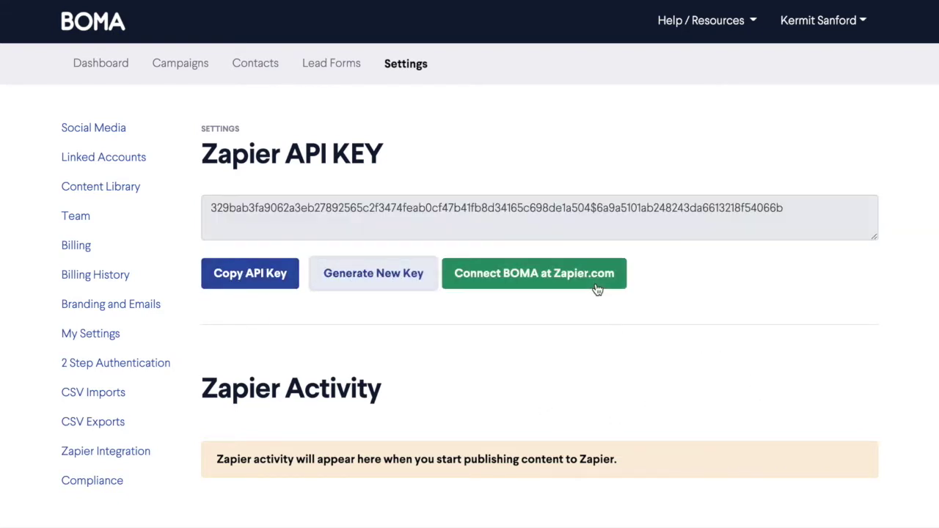
Sign up for a new Zapier account with email, names and password, skipping onboarding
{"action": "left_click", "coordinate": [534, 274]}
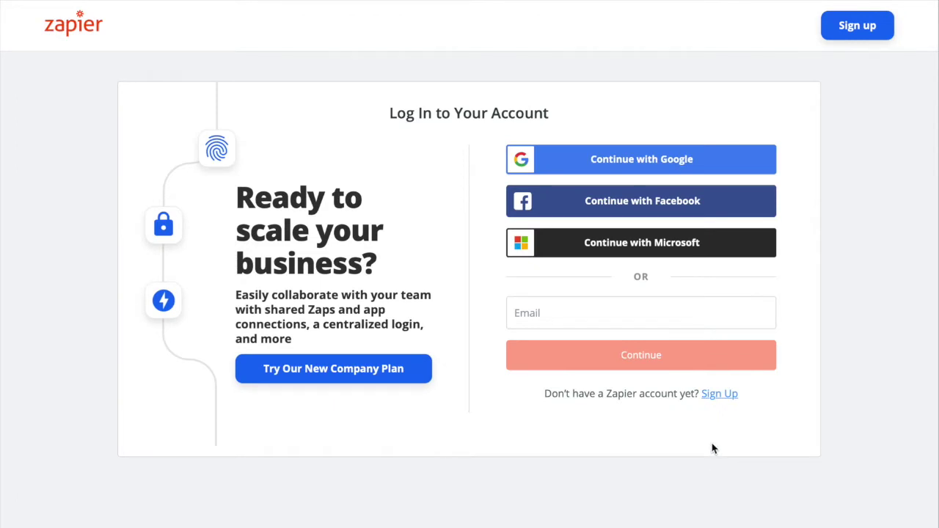
{"action": "left_click", "coordinate": [719, 395]}
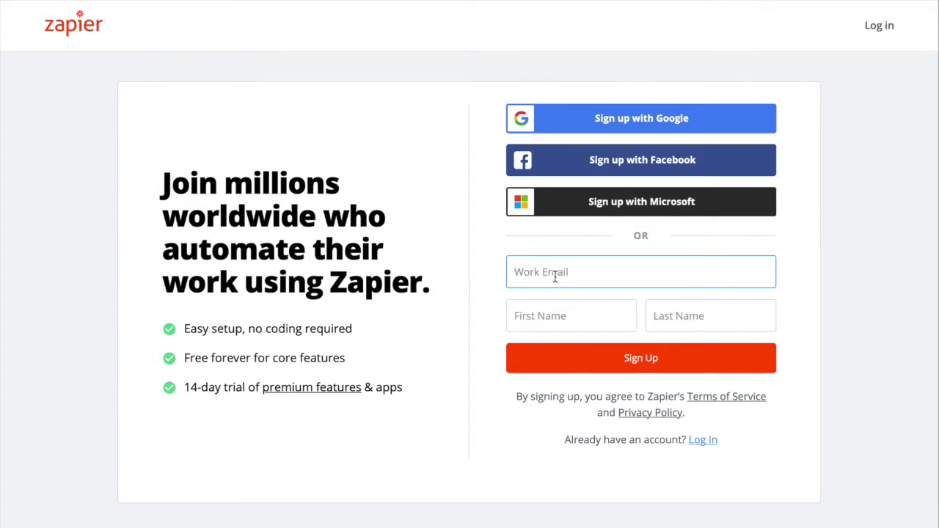
{"action": "left_click", "coordinate": [724, 363]}
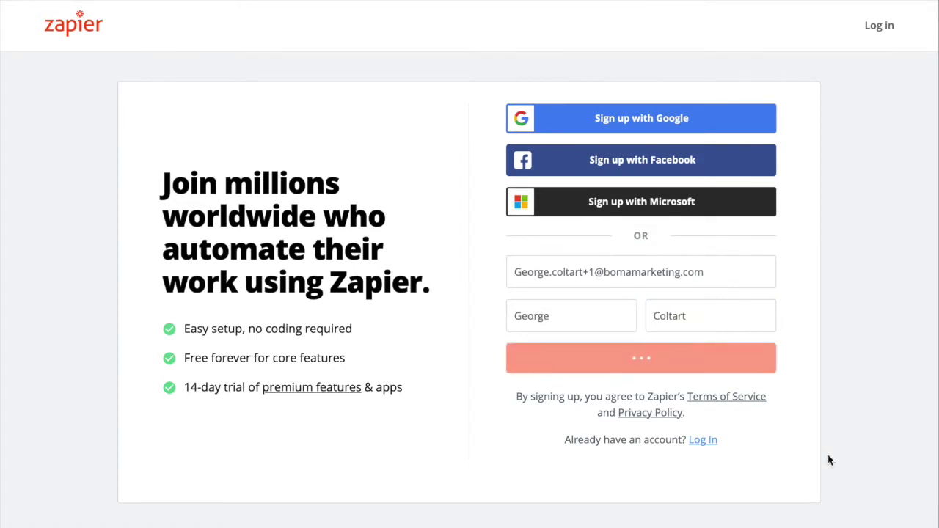
{"action": "type", "text": "********"}
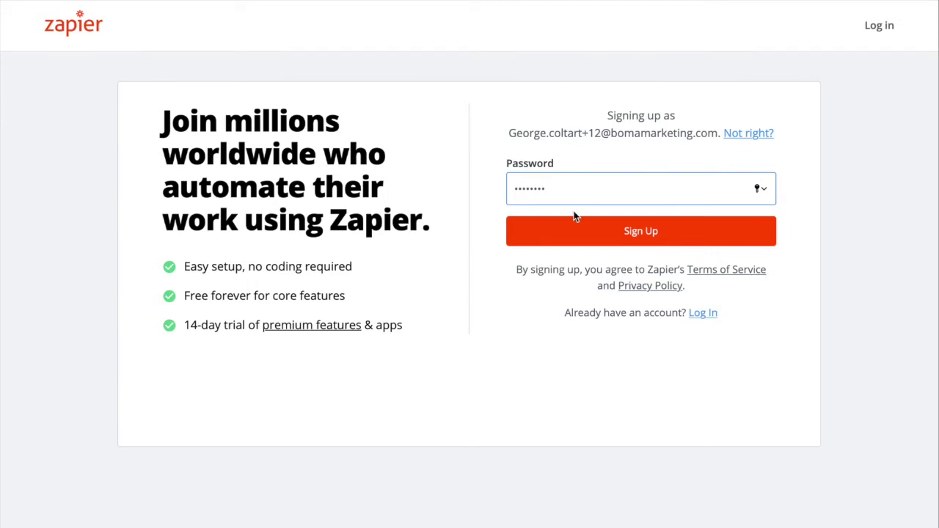
{"action": "left_click", "coordinate": [661, 241]}
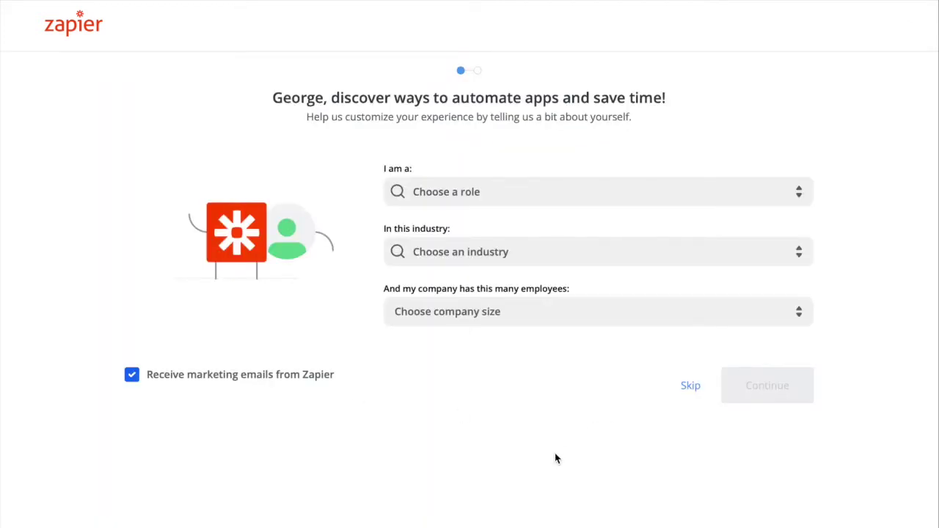
{"action": "left_click", "coordinate": [697, 393]}
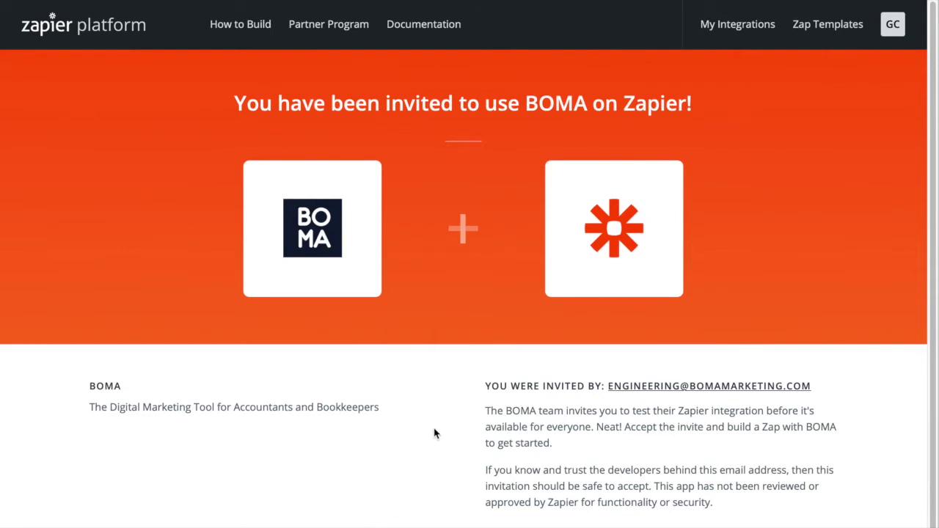
Accept the BOMA invite on Zapier and start building a new zap
{"action": "scroll", "coordinate": [436, 432], "scroll_direction": "down", "scroll_amount": 2}
{"action": "scroll", "coordinate": [459, 425], "scroll_direction": "down", "scroll_amount": 1}
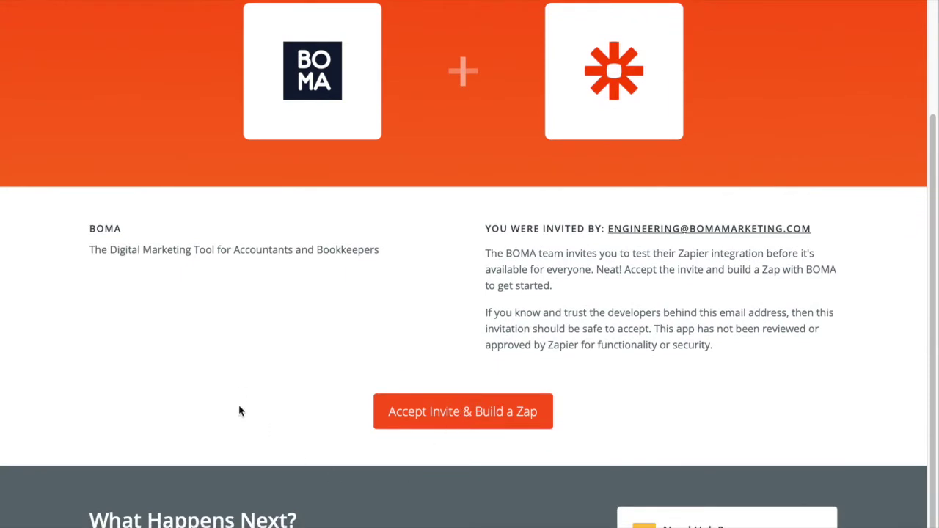
{"action": "left_click", "coordinate": [455, 415]}
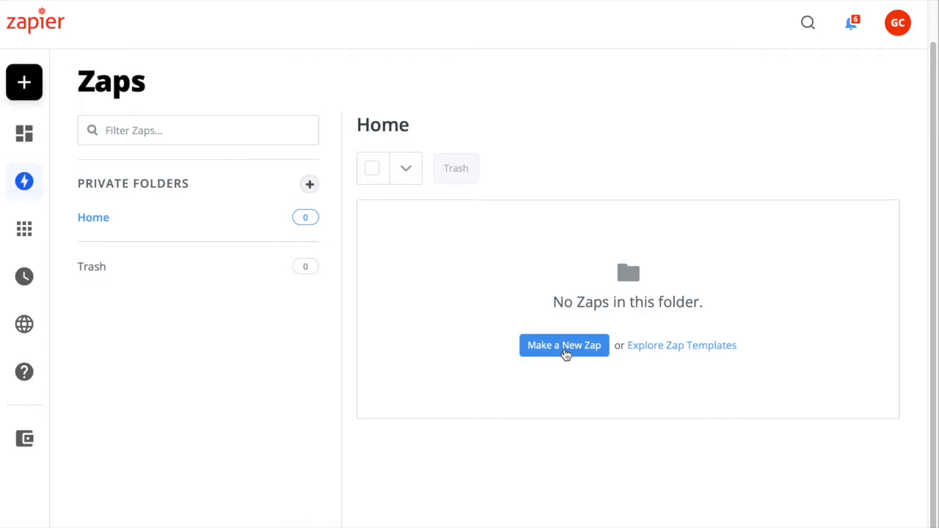
{"action": "left_click", "coordinate": [566, 355]}
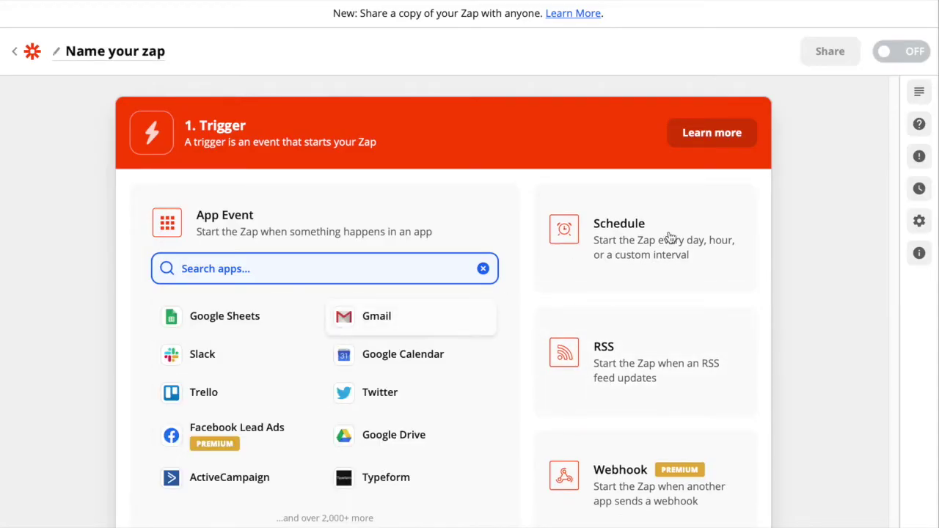
Make a new zap and name it 'Boma Content to Wordpress'
{"action": "left_click", "coordinate": [787, 235]}
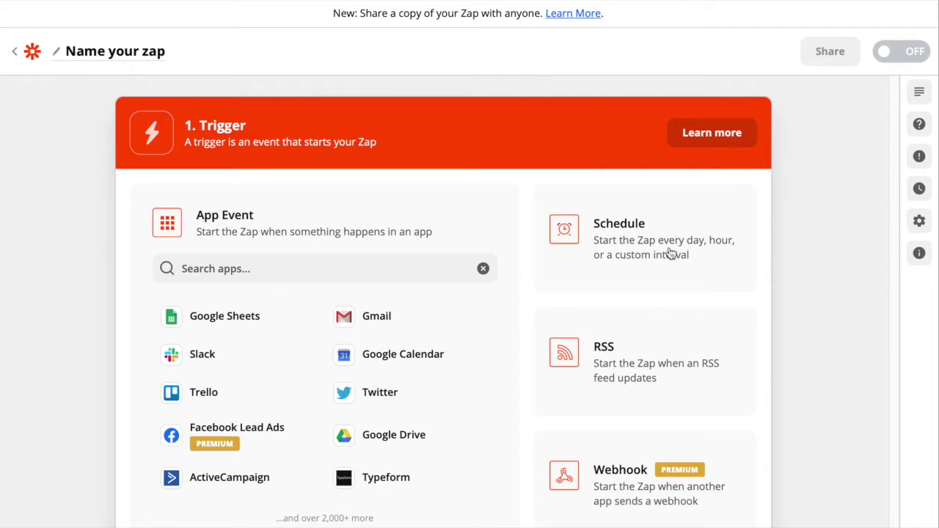
{"action": "left_click", "coordinate": [123, 53]}
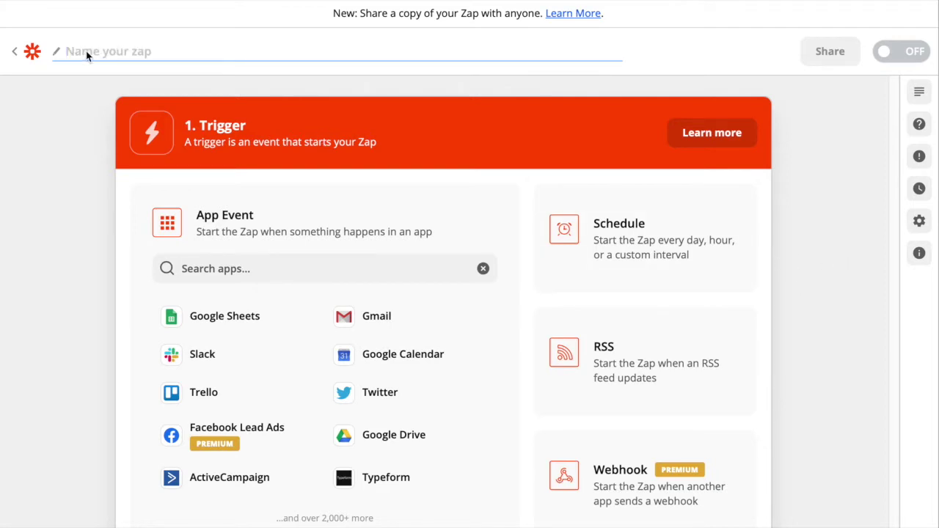
{"action": "type", "text": "Boma Content to Wordpress"}
{"action": "left_click", "coordinate": [86, 215]}
{"action": "left_click", "coordinate": [301, 263]}
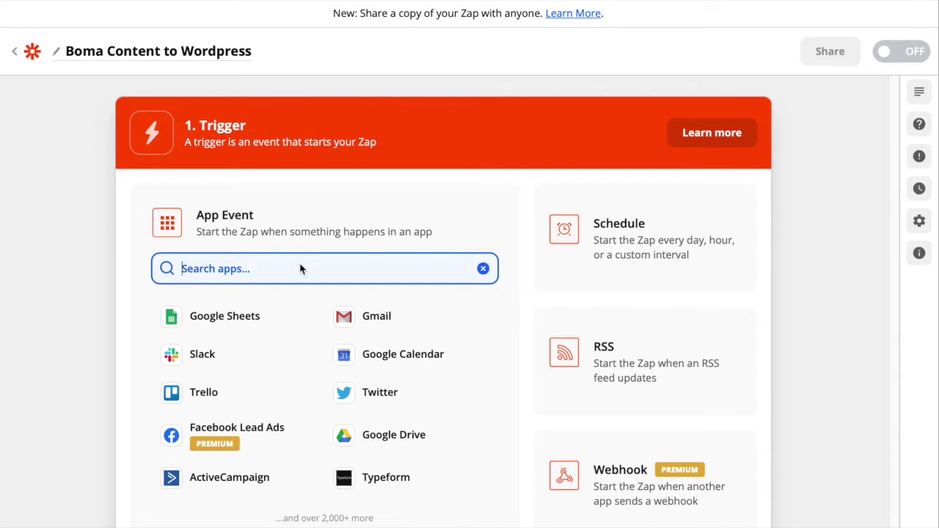
Set the trigger to BOMA (1.0.0) with the New Content Post event
{"action": "type", "text": "BOMA"}
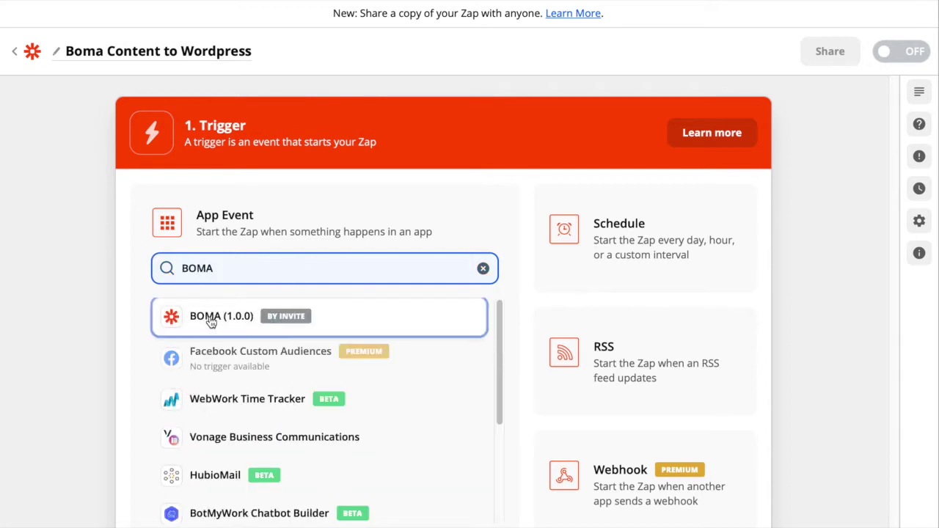
{"action": "left_click", "coordinate": [210, 317]}
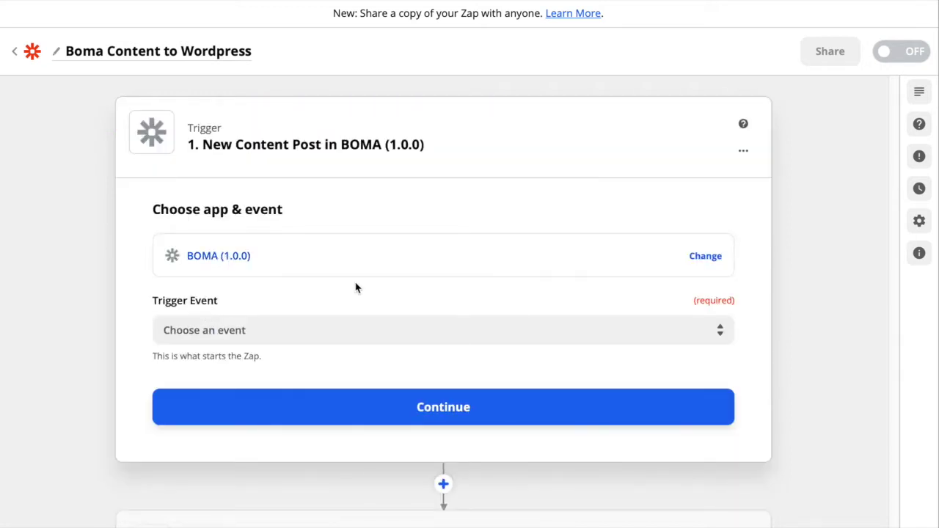
{"action": "left_click", "coordinate": [333, 326]}
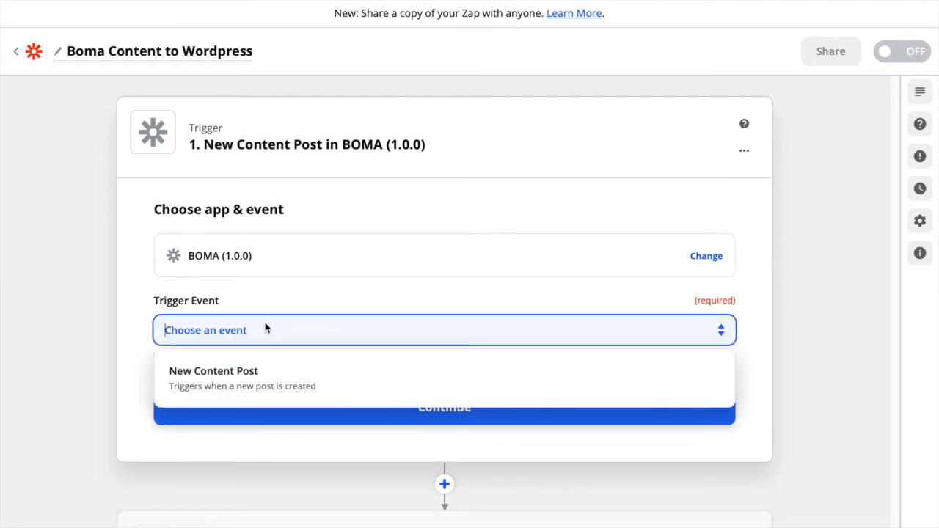
{"action": "left_click", "coordinate": [249, 387]}
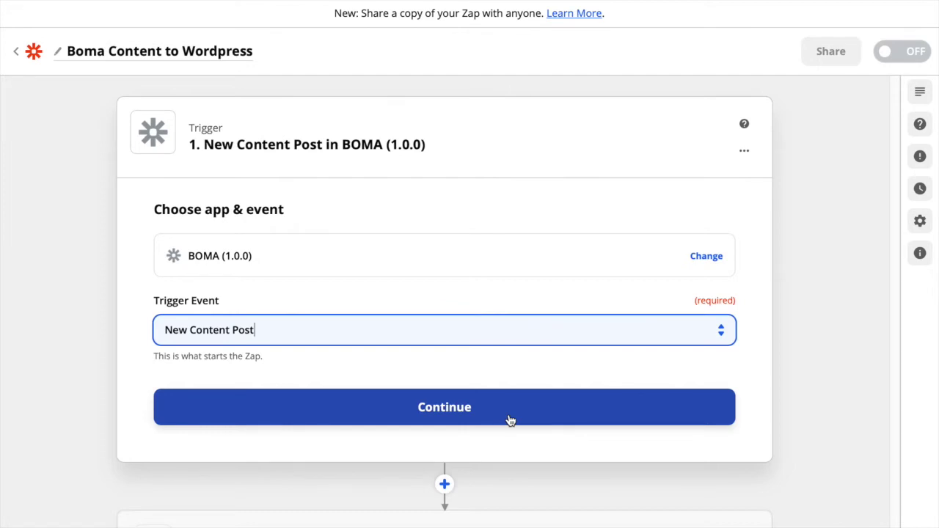
{"action": "left_click", "coordinate": [511, 420]}
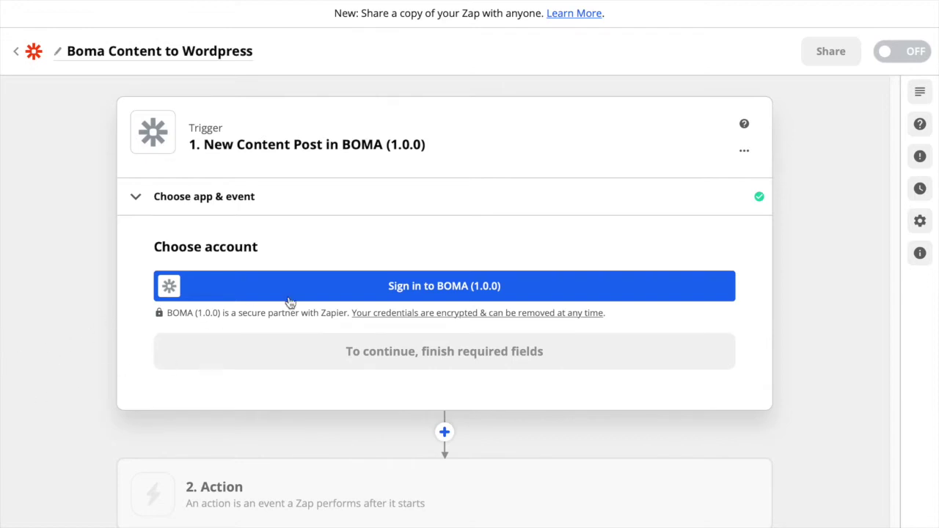
Connect the BOMA account using the API key copied from BOMA settings and the login email
{"action": "left_click", "coordinate": [387, 288]}
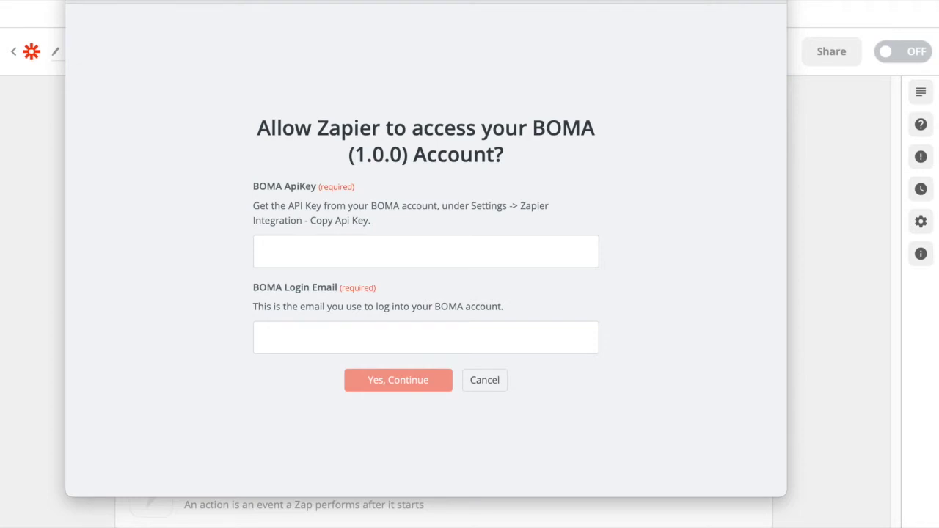
{"action": "left_click", "coordinate": [132, 472]}
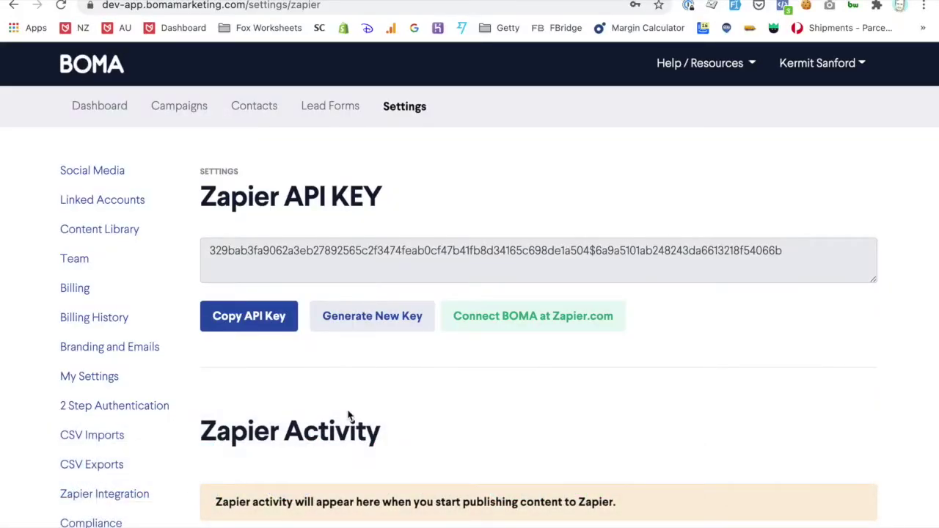
{"action": "double_click", "coordinate": [293, 250]}
{"action": "triple_click", "coordinate": [294, 245]}
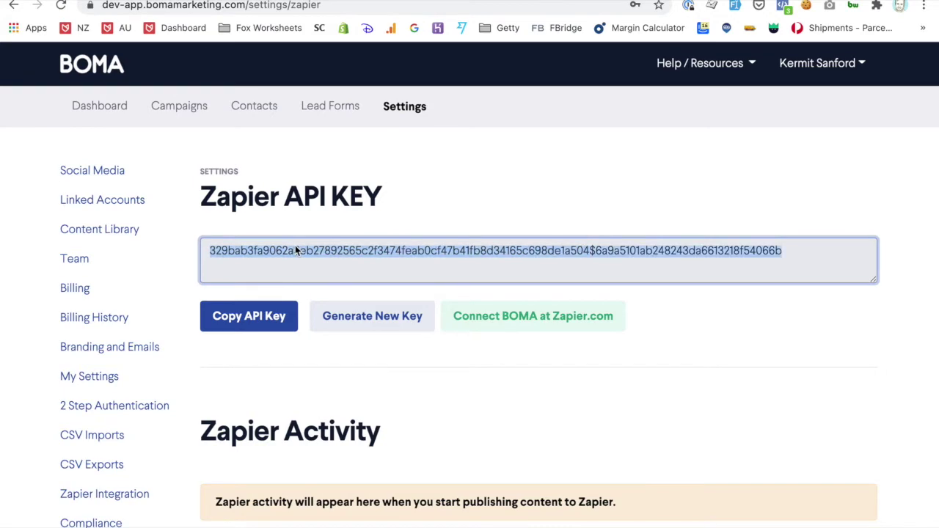
{"action": "key", "text": "super+Tab"}
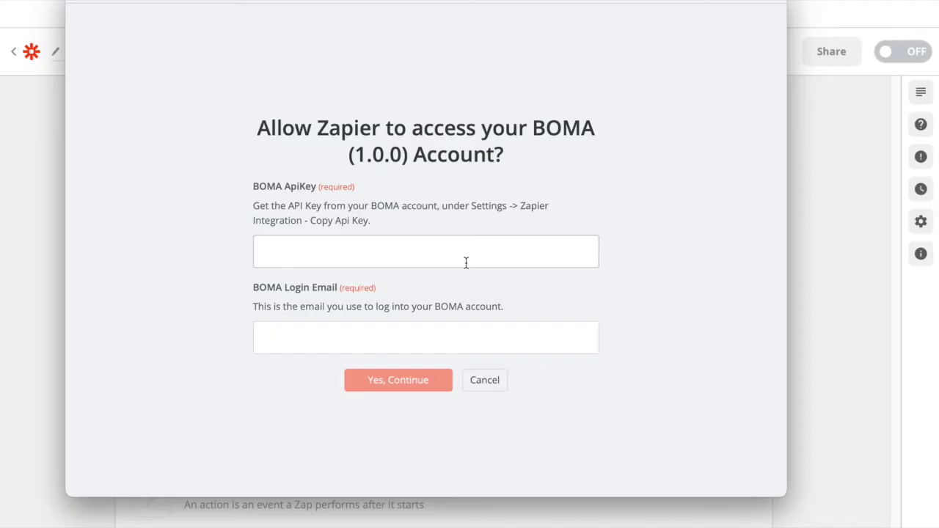
{"action": "left_click", "coordinate": [321, 258]}
{"action": "key", "text": "ctrl+v"}
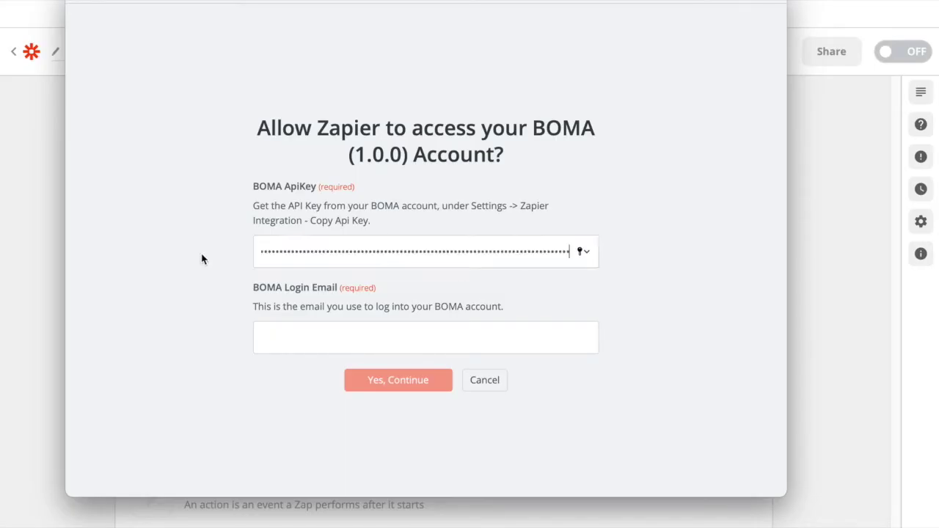
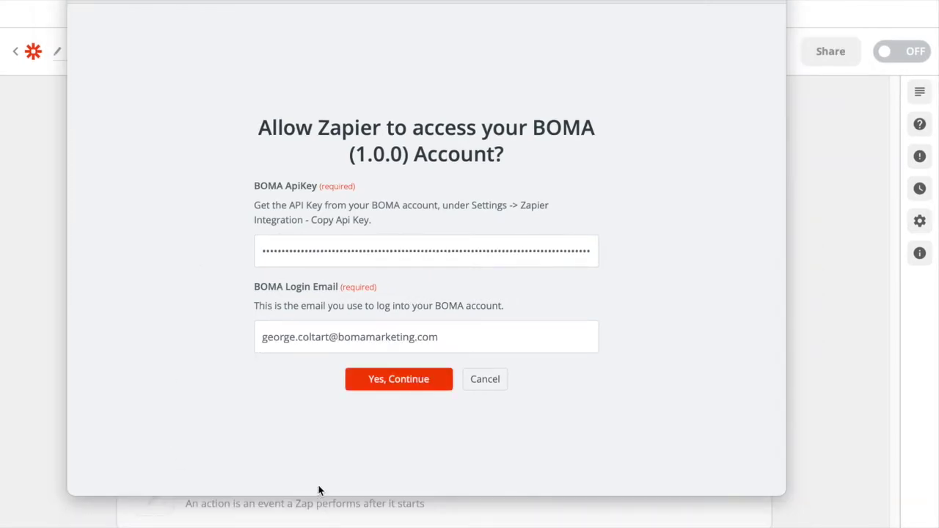
{"action": "left_click", "coordinate": [392, 381]}
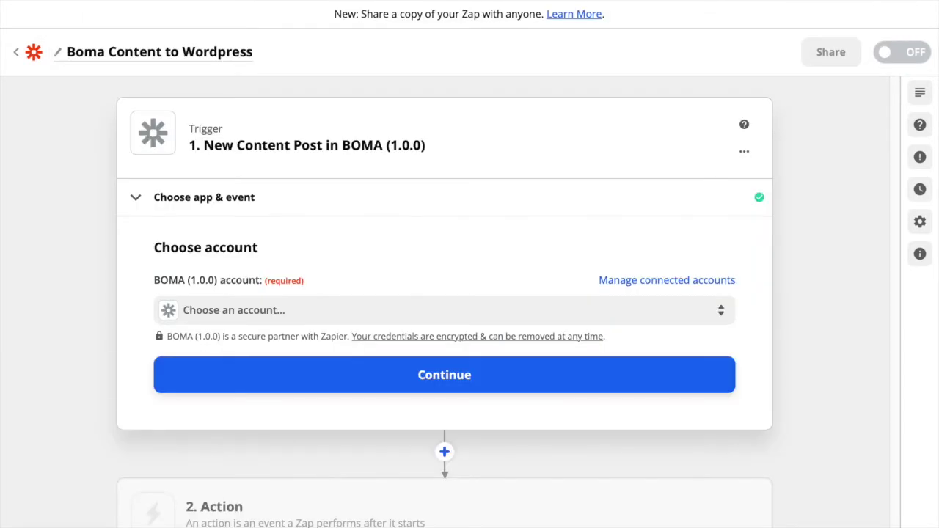
Select the connected BOMA (1.0.0) account for the trigger and continue to testing
{"action": "left_click", "coordinate": [208, 316]}
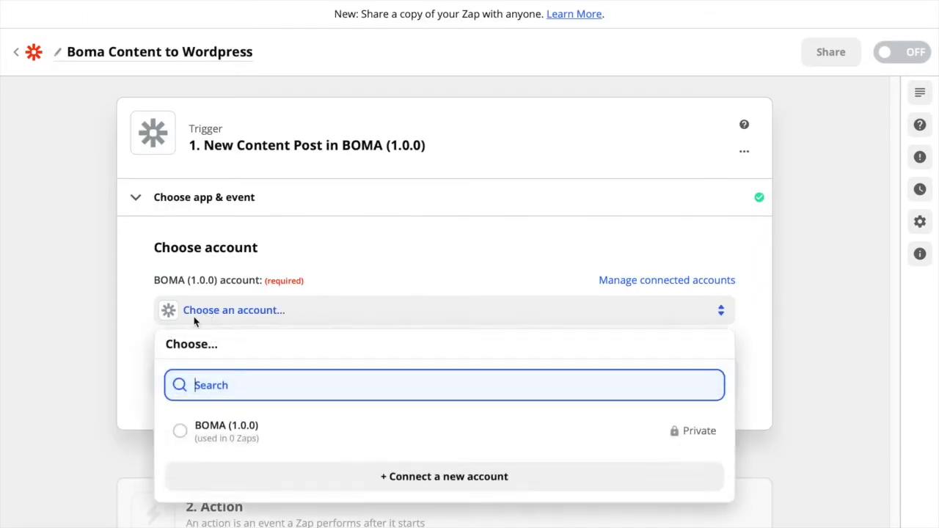
{"action": "left_click", "coordinate": [273, 433]}
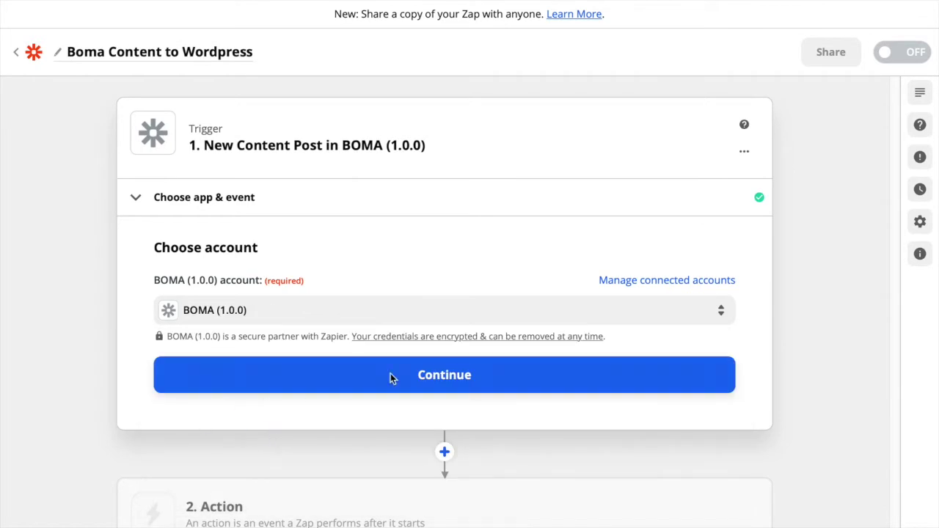
{"action": "left_click", "coordinate": [433, 376]}
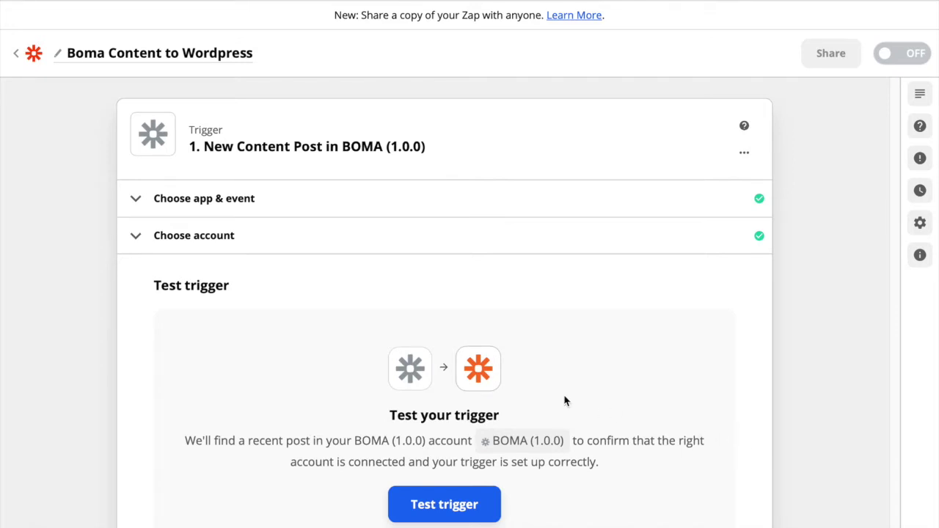
Deliver the article 'Staying afloat and thriving through a downturn' to Zapier from BOMA
{"action": "left_click", "coordinate": [152, 486]}
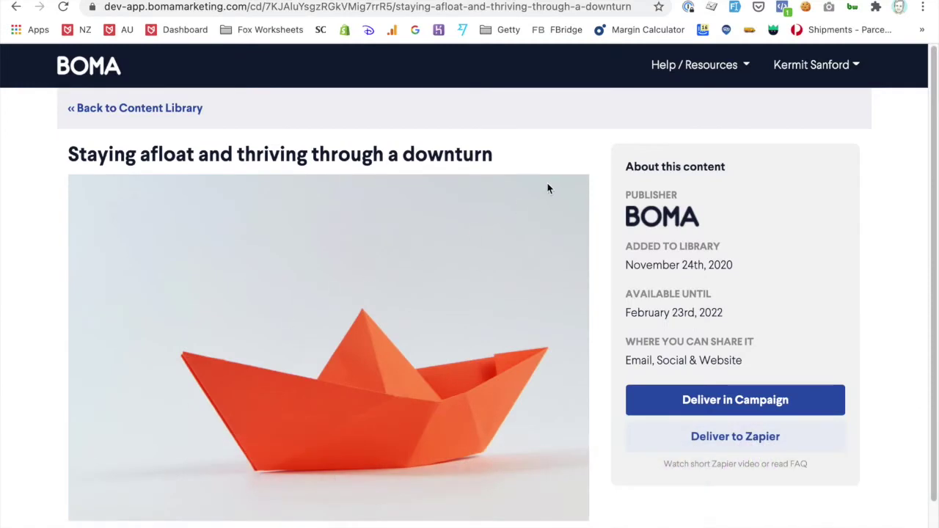
{"action": "left_click", "coordinate": [746, 439]}
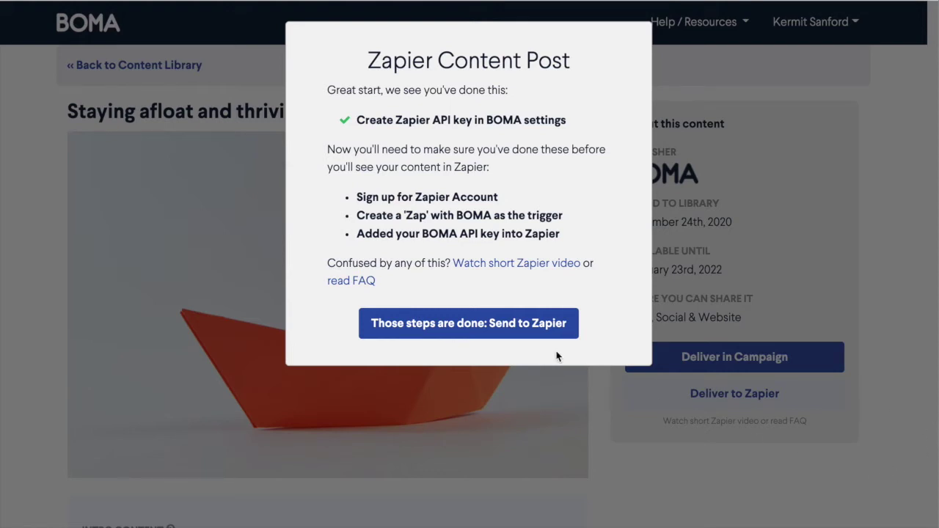
{"action": "left_click", "coordinate": [491, 326]}
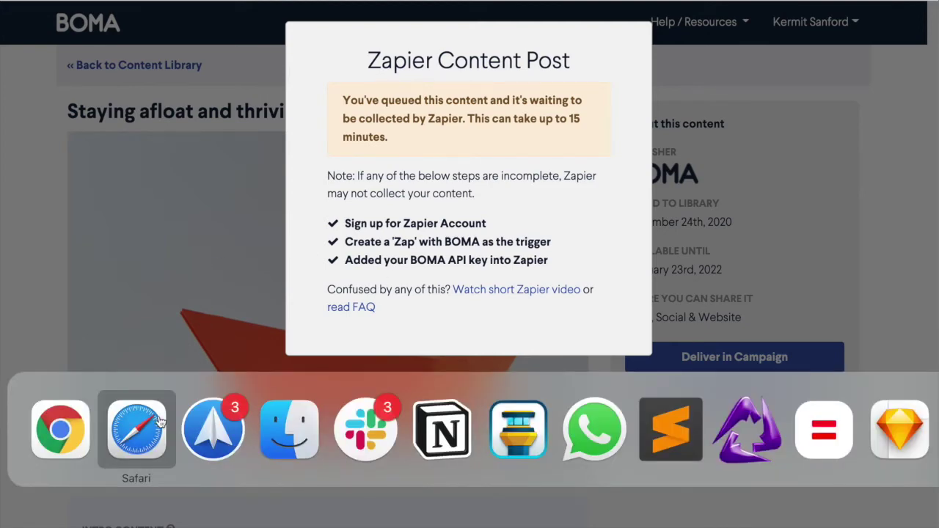
{"action": "left_click", "coordinate": [160, 420]}
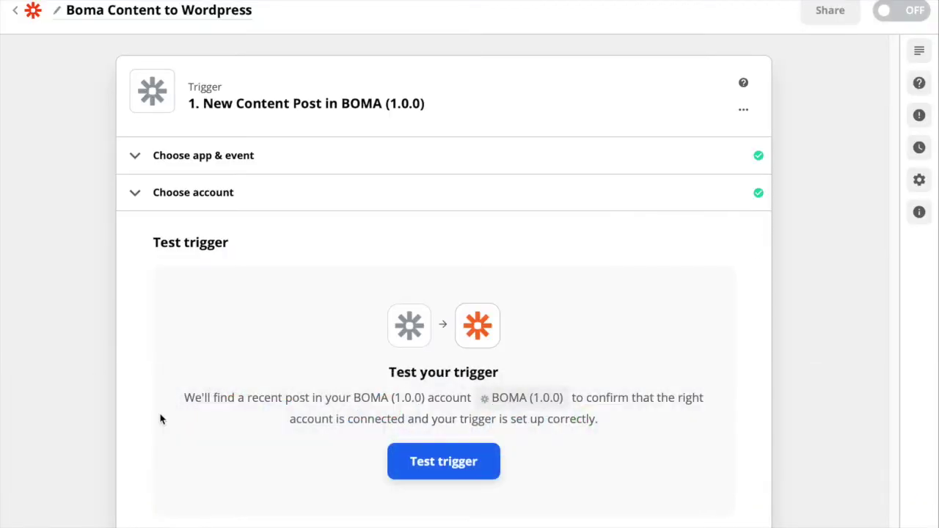
Test the trigger, review sample Post A (post 19, the downturn article), and accept it
{"action": "left_click", "coordinate": [433, 461]}
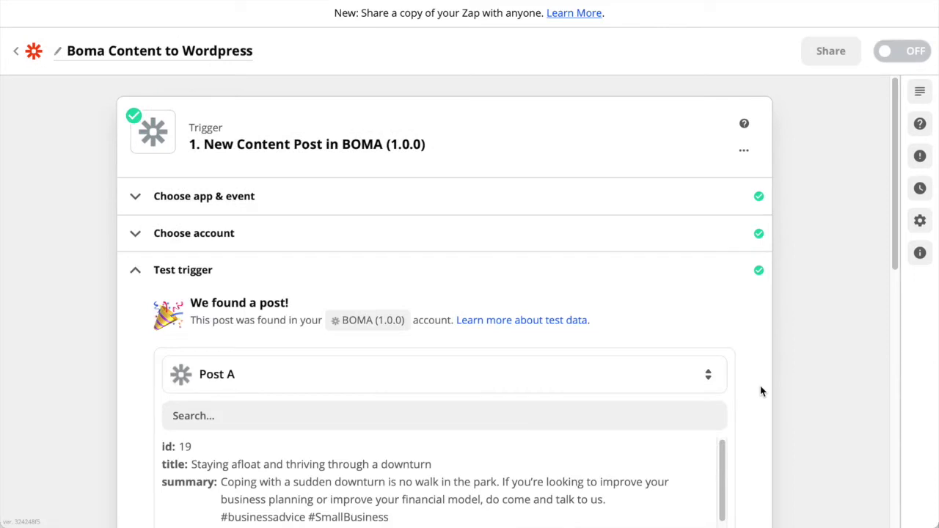
{"action": "scroll", "coordinate": [763, 385], "scroll_direction": "down", "scroll_amount": 3}
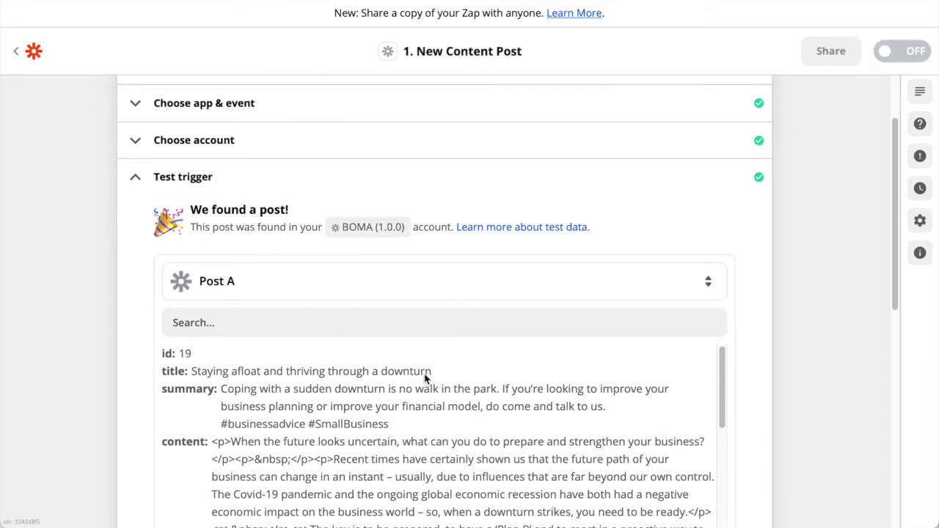
{"action": "scroll", "coordinate": [75, 311], "scroll_direction": "down", "scroll_amount": 5}
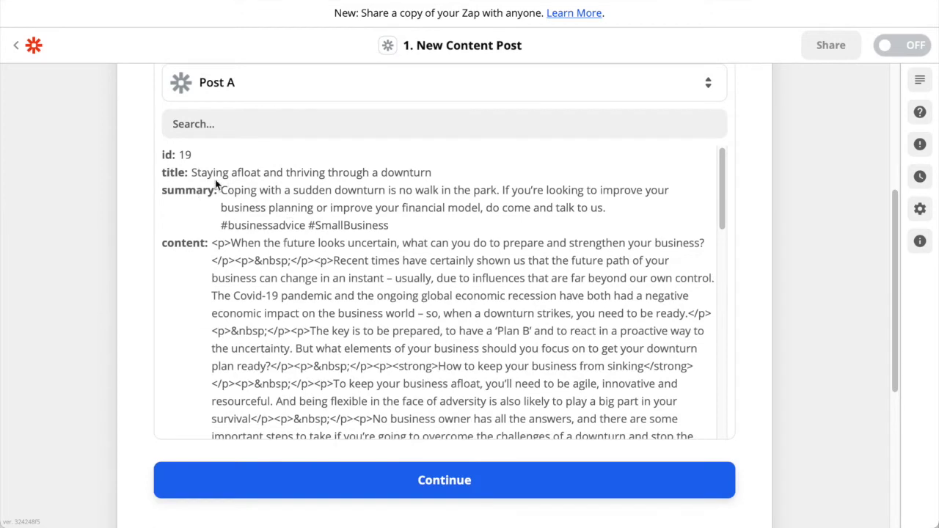
{"action": "scroll", "coordinate": [365, 200], "scroll_direction": "down", "scroll_amount": 1}
{"action": "scroll", "coordinate": [336, 286], "scroll_direction": "down", "scroll_amount": 15}
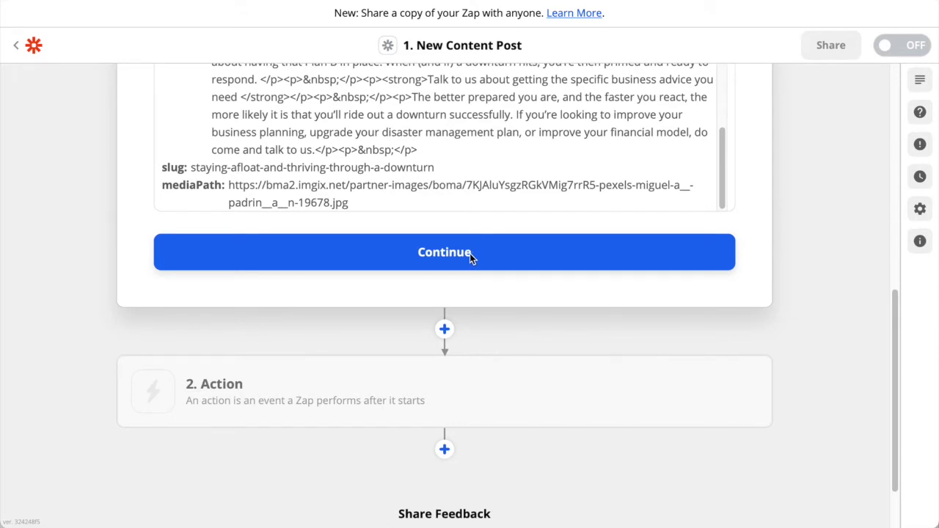
{"action": "left_click", "coordinate": [470, 253]}
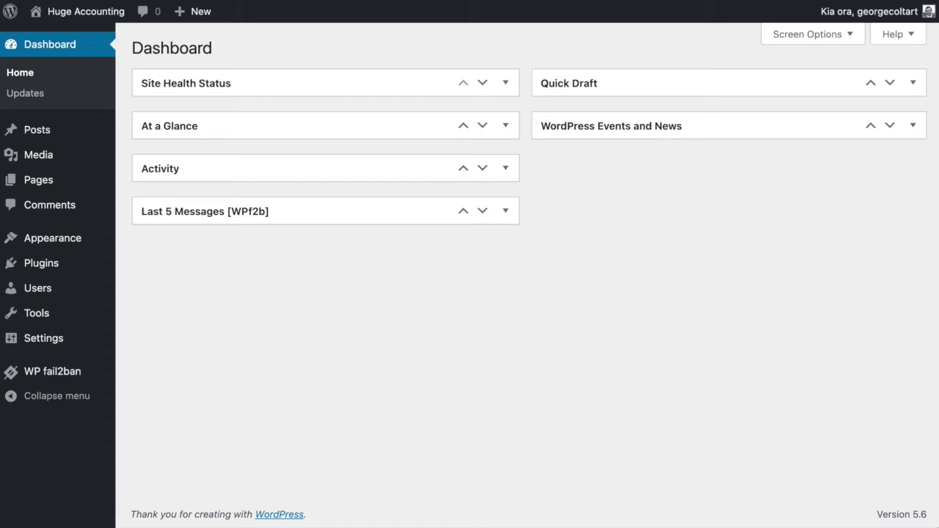
Search plugins for 'zapier', then install and activate Zapier for WordPress
{"action": "mouse_move", "coordinate": [62, 269]}
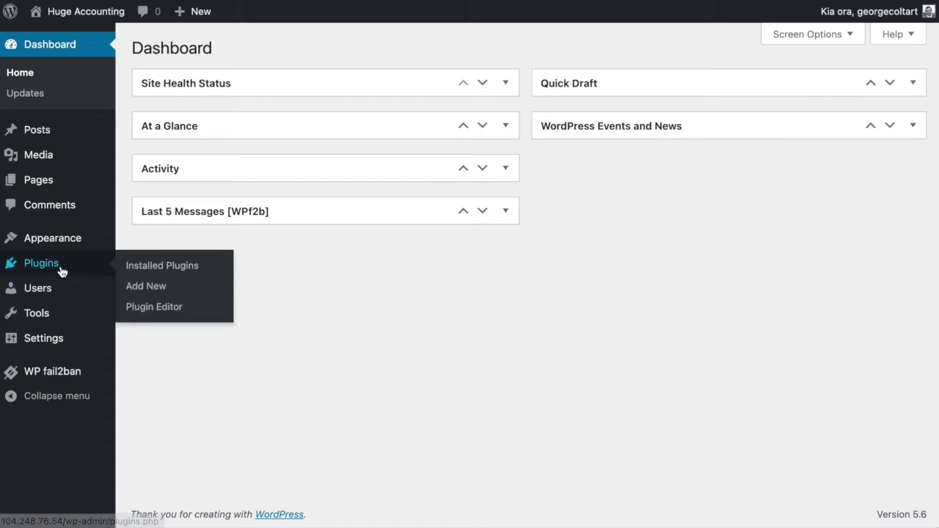
{"action": "left_click", "coordinate": [148, 290]}
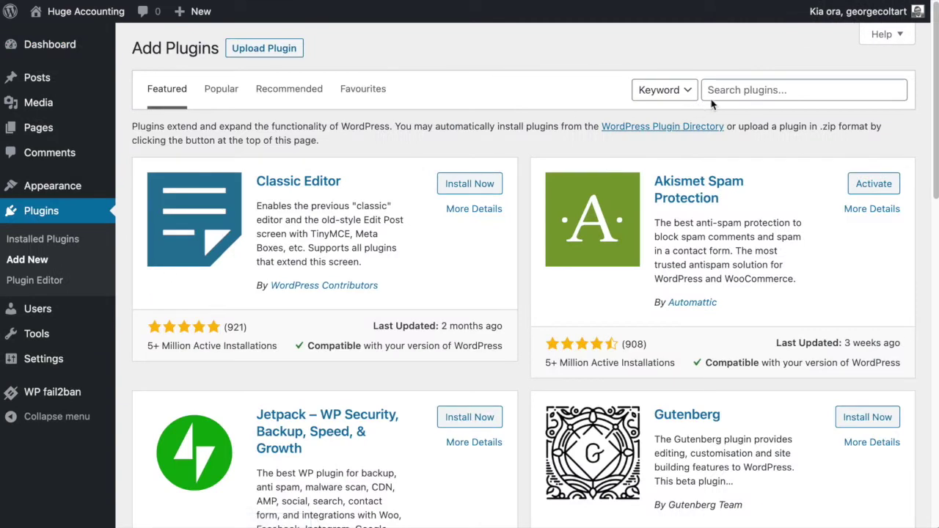
{"action": "left_click", "coordinate": [732, 92]}
{"action": "type", "text": "zapier"}
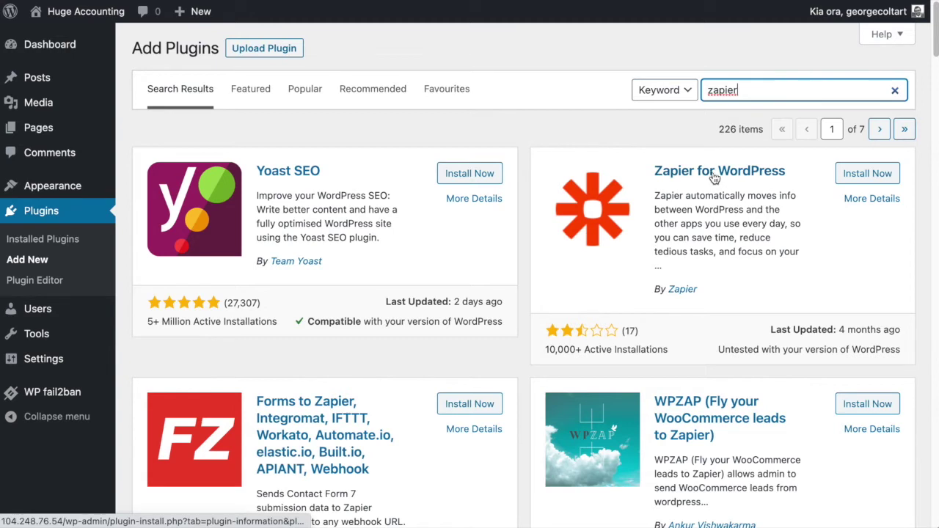
{"action": "left_click", "coordinate": [878, 181]}
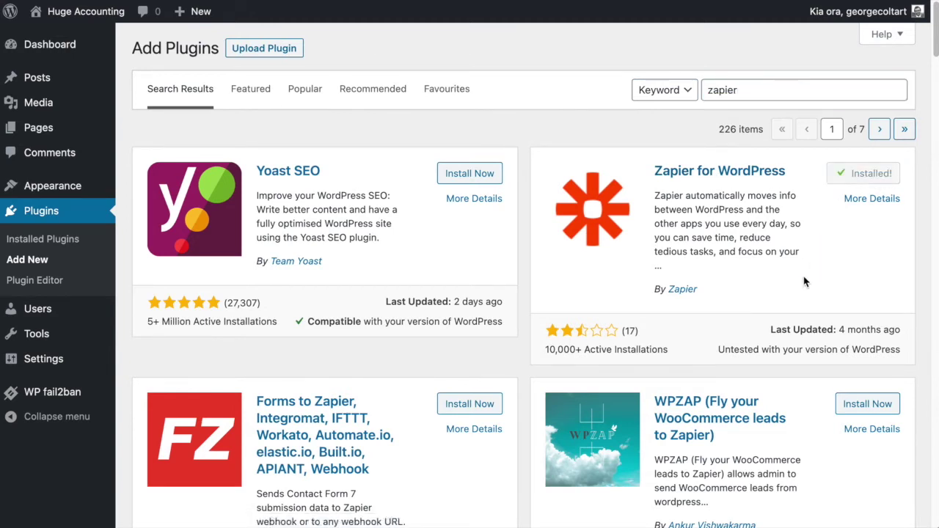
{"action": "left_click", "coordinate": [870, 178]}
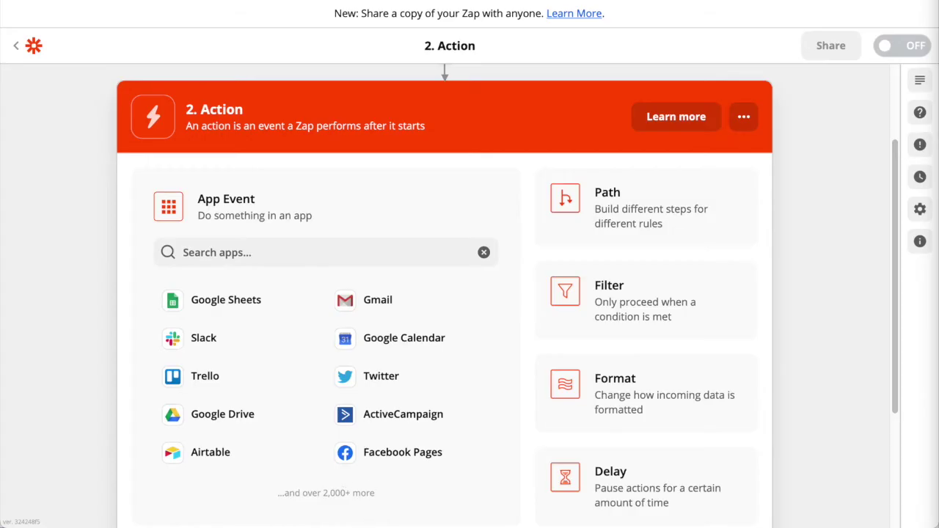
Set the second step to WordPress with the Upload Media action event
{"action": "left_click", "coordinate": [279, 253]}
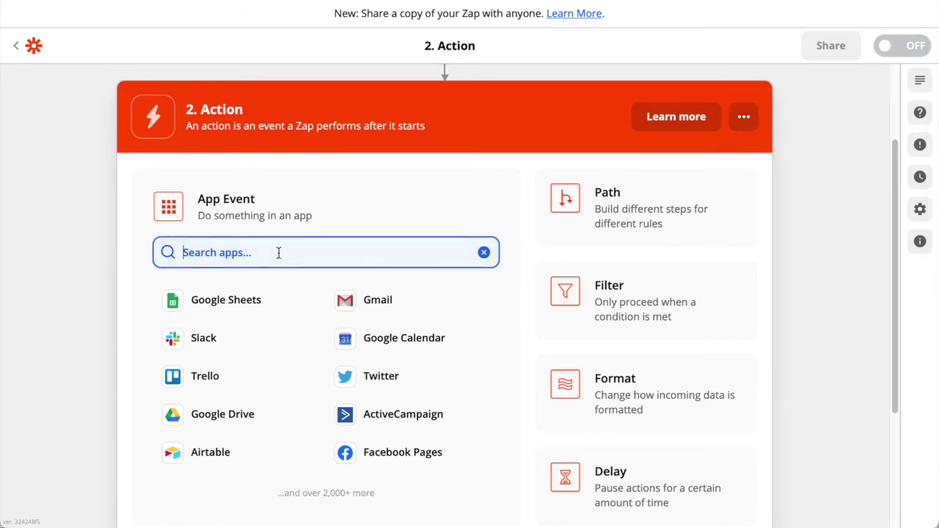
{"action": "type", "text": "wordpress"}
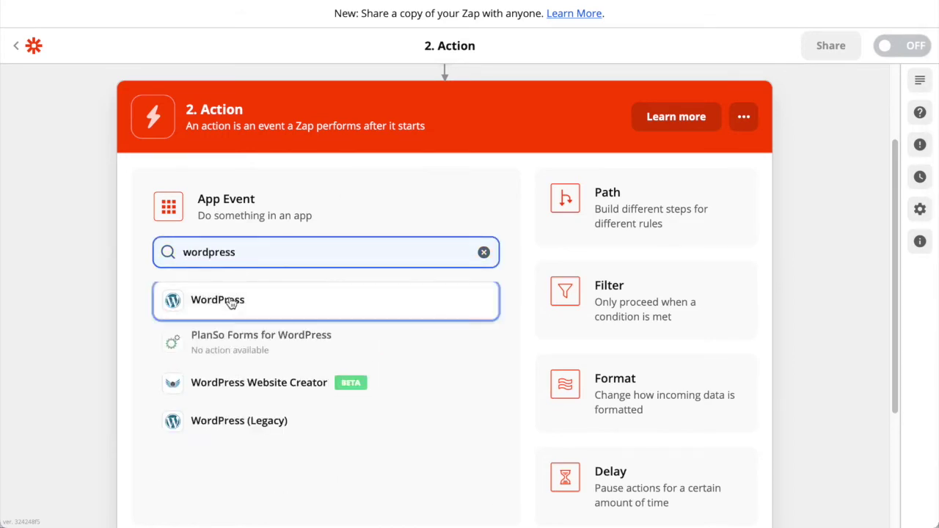
{"action": "left_click", "coordinate": [209, 300]}
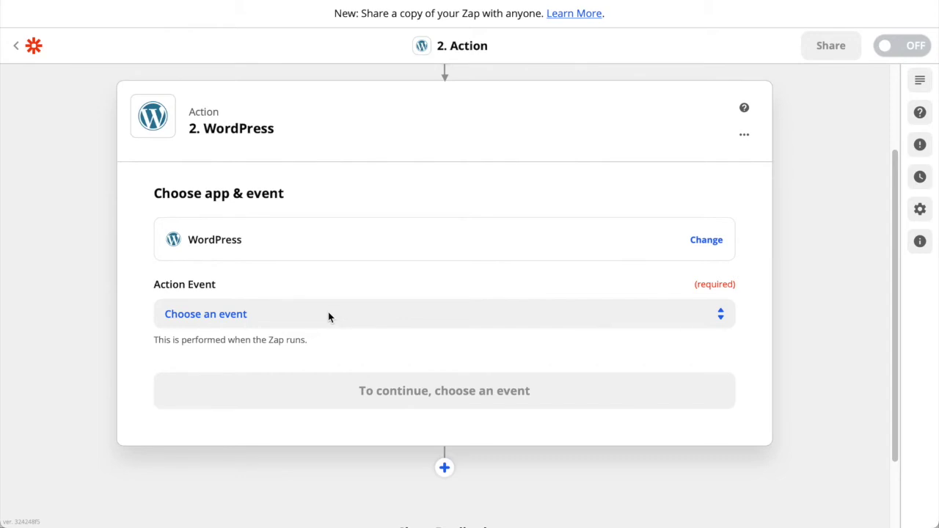
{"action": "left_click", "coordinate": [328, 315]}
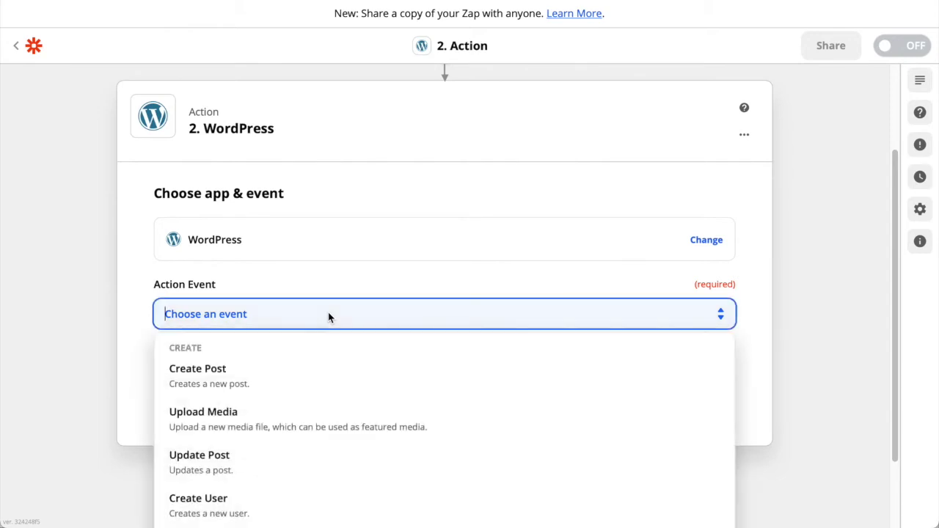
{"action": "left_click", "coordinate": [325, 425]}
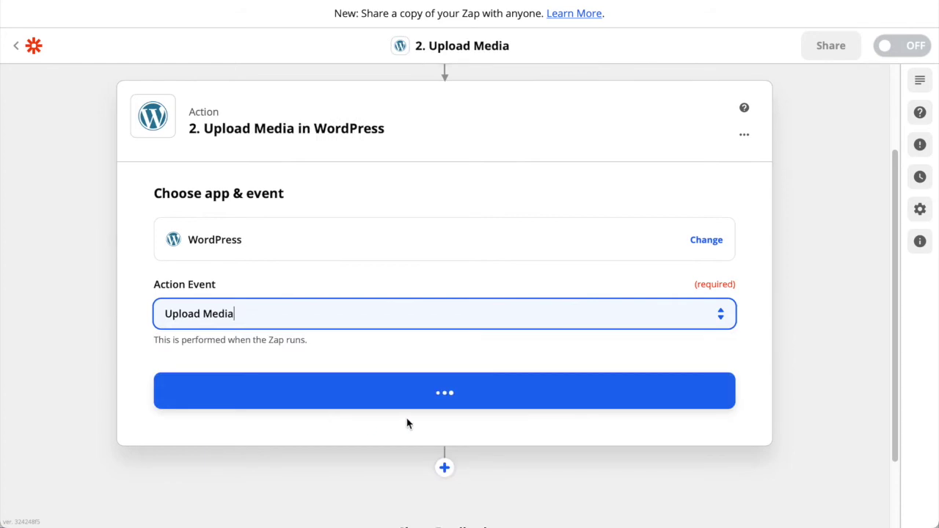
{"action": "left_click", "coordinate": [440, 399]}
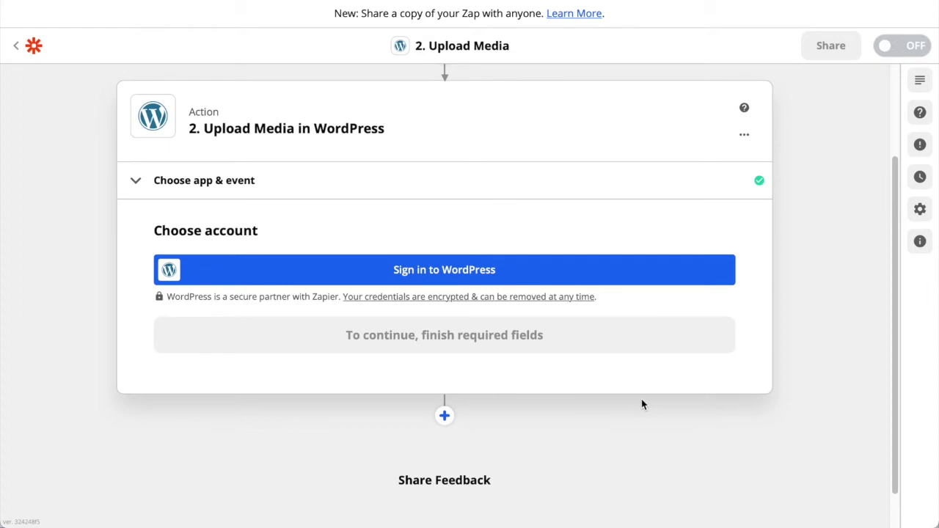
Connect a WordPress account using the site's base URL, username and password
{"action": "left_click", "coordinate": [509, 276]}
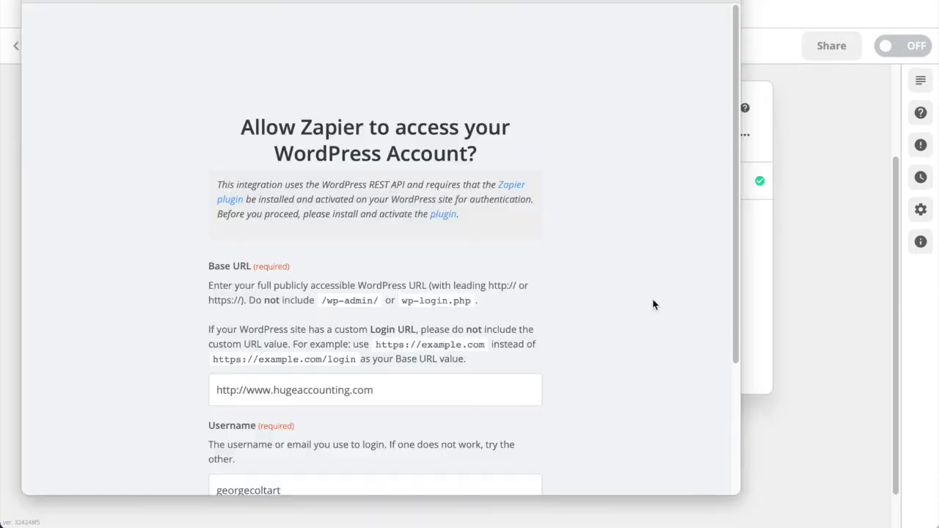
{"action": "scroll", "coordinate": [652, 245], "scroll_direction": "down", "scroll_amount": 3}
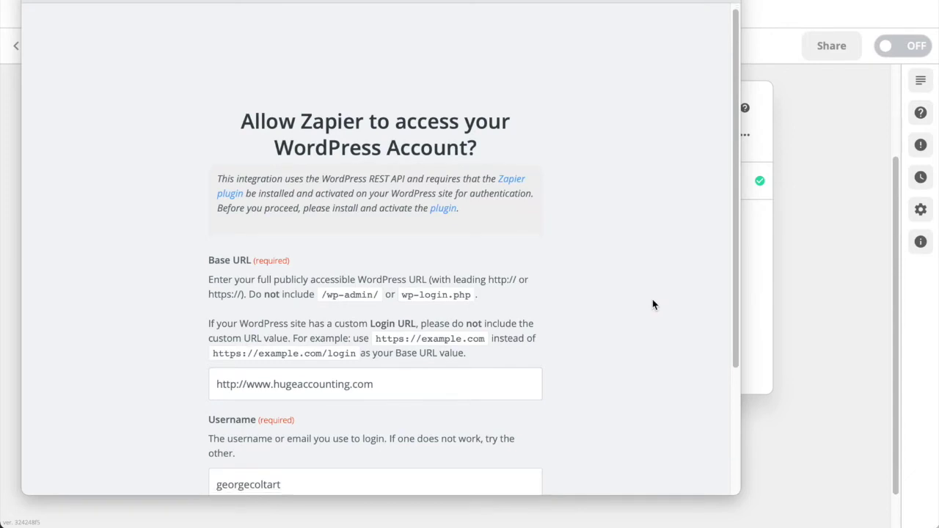
{"action": "left_click_drag", "start_coordinate": [434, 260], "coordinate": [207, 255]}
{"action": "left_click", "coordinate": [399, 250]}
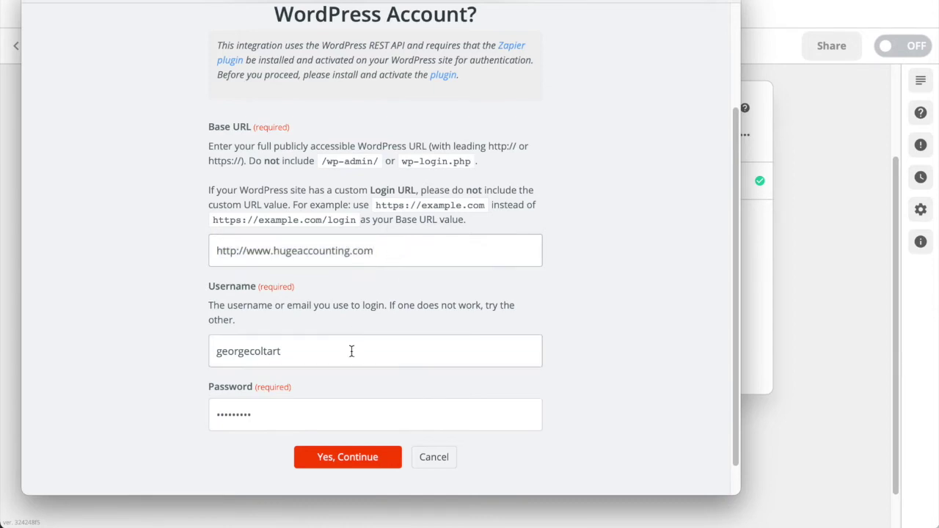
{"action": "double_click", "coordinate": [264, 352]}
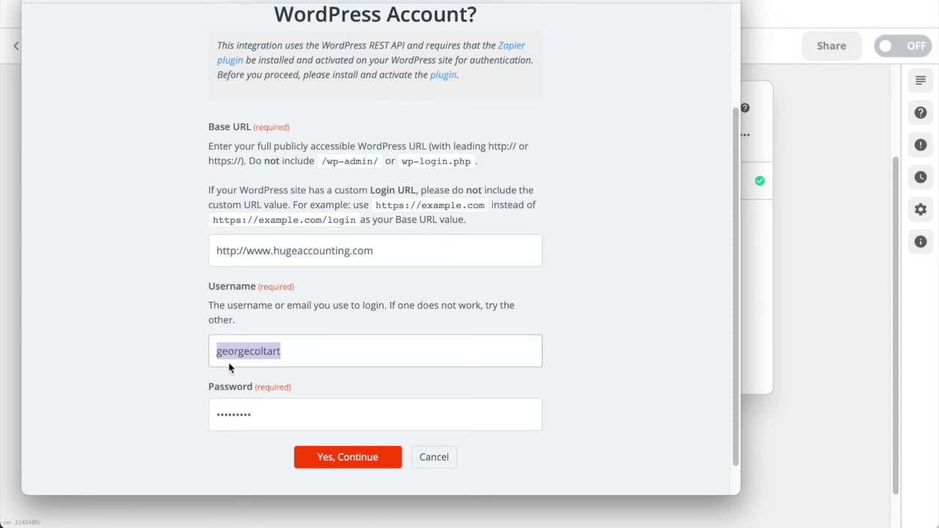
{"action": "double_click", "coordinate": [269, 419]}
{"action": "left_click", "coordinate": [133, 429]}
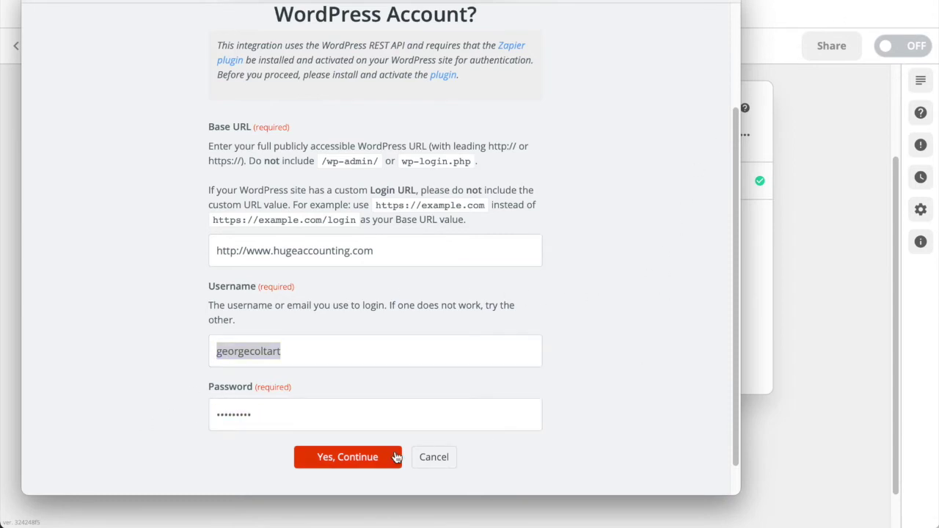
{"action": "left_click", "coordinate": [355, 459]}
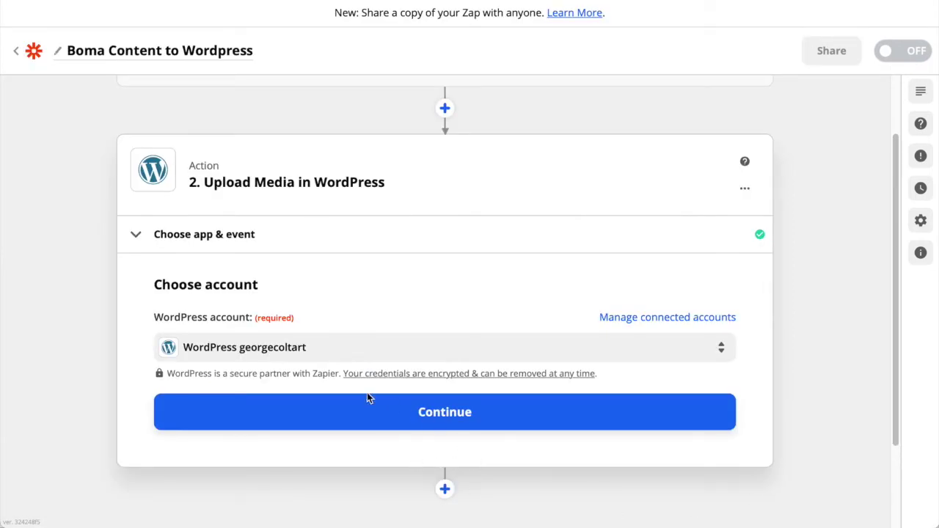
Select the newly connected WordPress account for the Upload Media step
{"action": "left_click", "coordinate": [377, 350]}
{"action": "left_click", "coordinate": [281, 464]}
{"action": "left_click", "coordinate": [579, 411]}
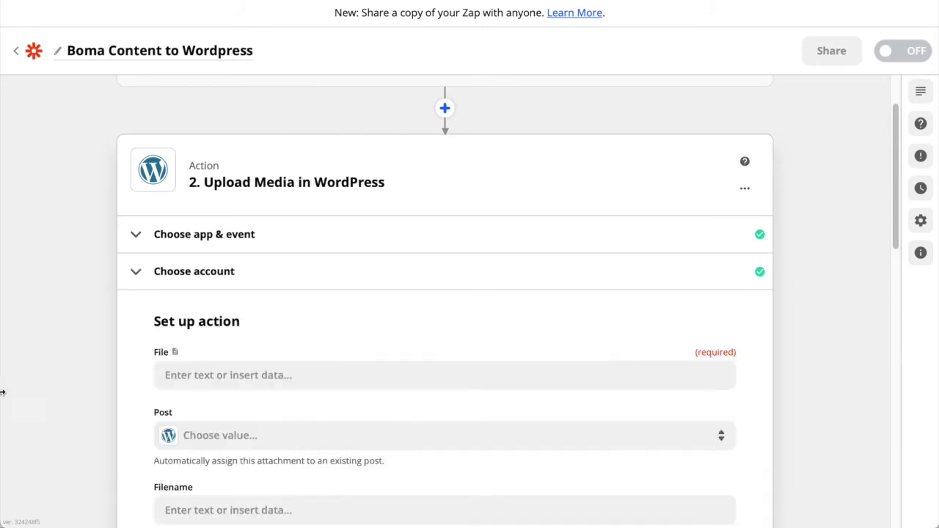
Map BOMA's IMAGE URL into the File field, leaving optional fields empty
{"action": "left_click", "coordinate": [337, 293]}
{"action": "scroll", "coordinate": [323, 433], "scroll_direction": "down", "scroll_amount": 1}
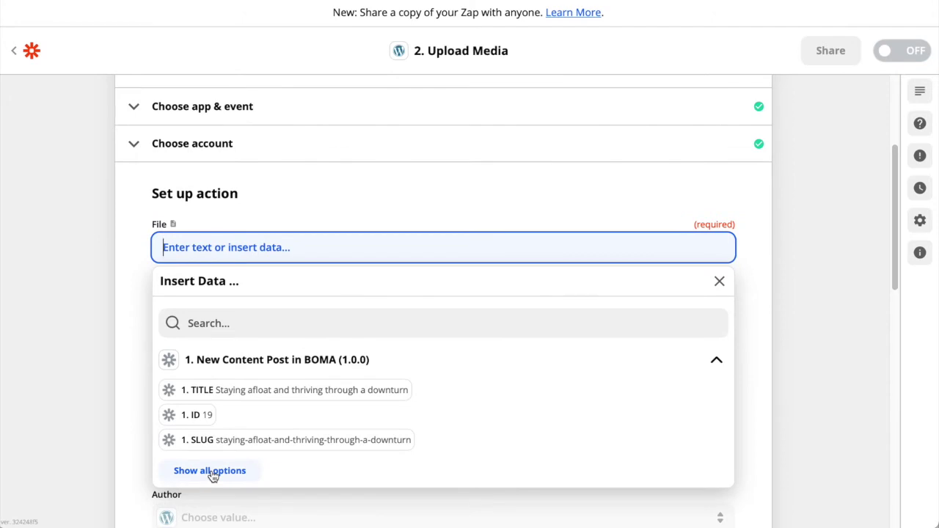
{"action": "left_click", "coordinate": [211, 474]}
{"action": "scroll", "coordinate": [331, 434], "scroll_direction": "down", "scroll_amount": 2}
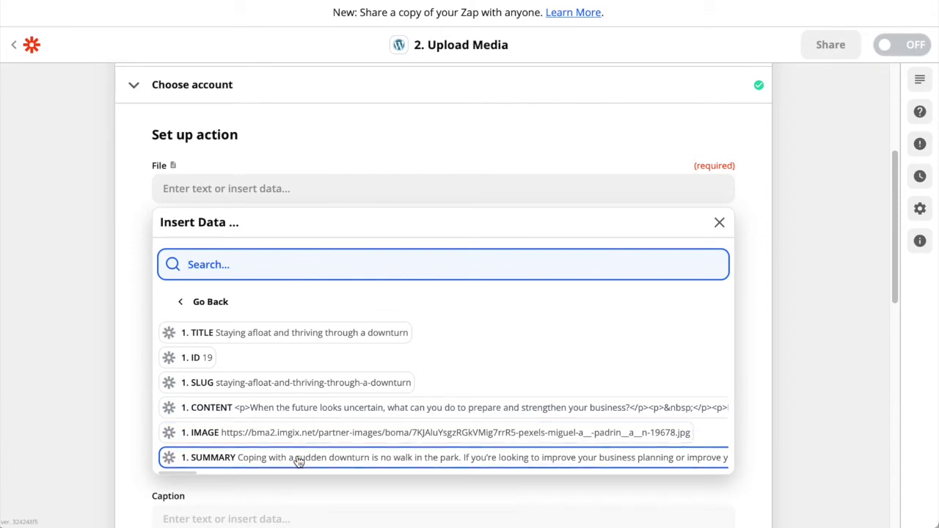
{"action": "left_click", "coordinate": [230, 438]}
{"action": "left_click", "coordinate": [127, 262]}
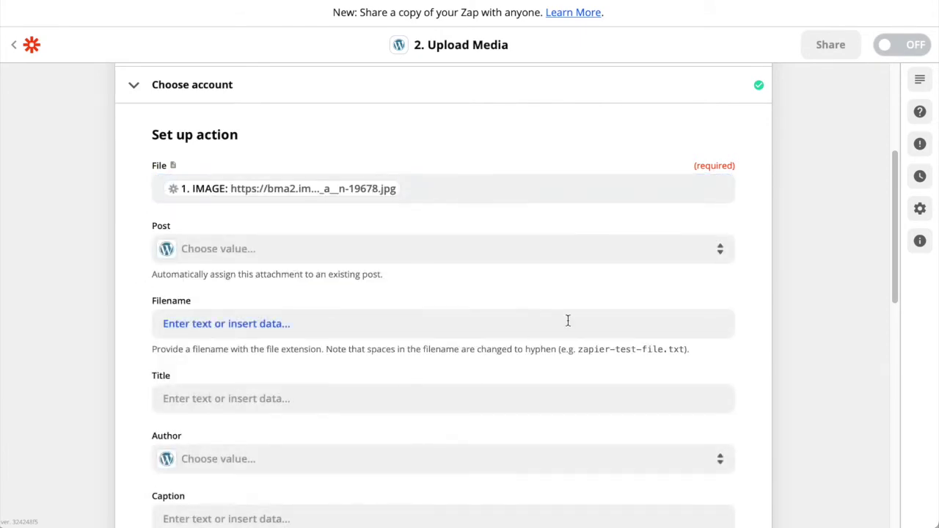
{"action": "scroll", "coordinate": [798, 329], "scroll_direction": "down", "scroll_amount": 2}
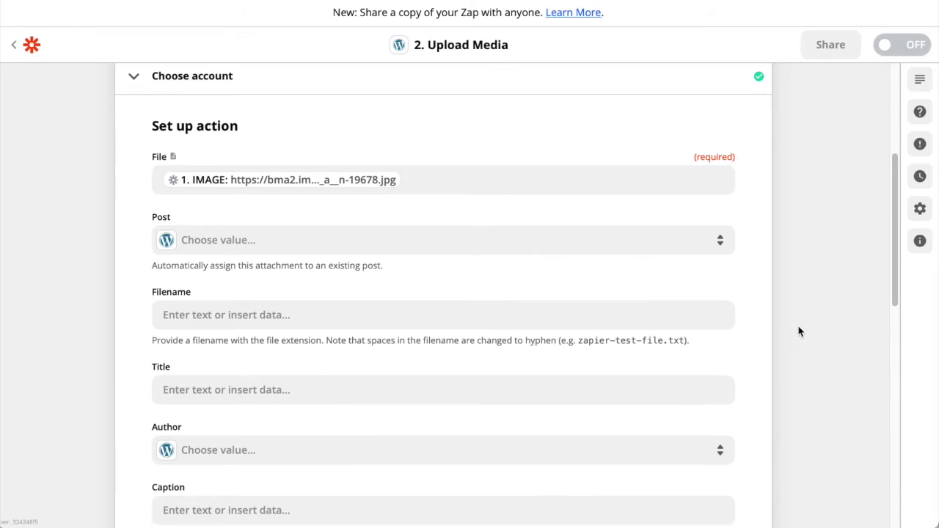
{"action": "scroll", "coordinate": [778, 353], "scroll_direction": "down", "scroll_amount": 2}
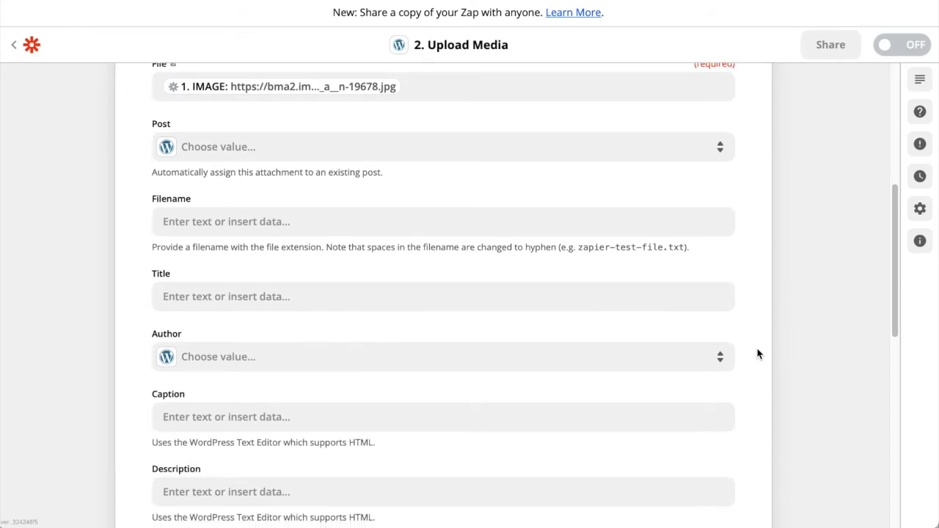
{"action": "scroll", "coordinate": [761, 352], "scroll_direction": "down", "scroll_amount": 5}
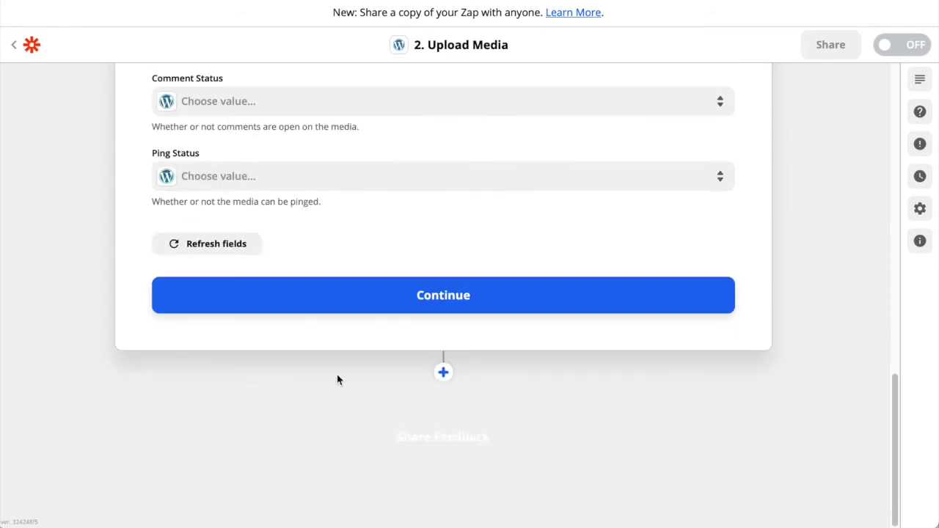
{"action": "left_click", "coordinate": [480, 296]}
{"action": "scroll", "coordinate": [811, 379], "scroll_direction": "down", "scroll_amount": 1}
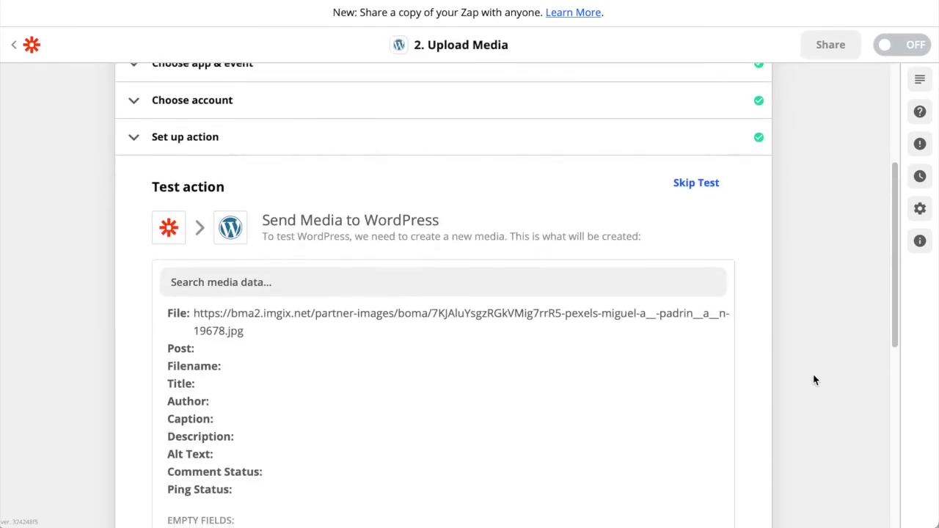
Test Upload Media, review the returned media item 11, then collapse the step
{"action": "scroll", "coordinate": [220, 345], "scroll_direction": "down", "scroll_amount": 4}
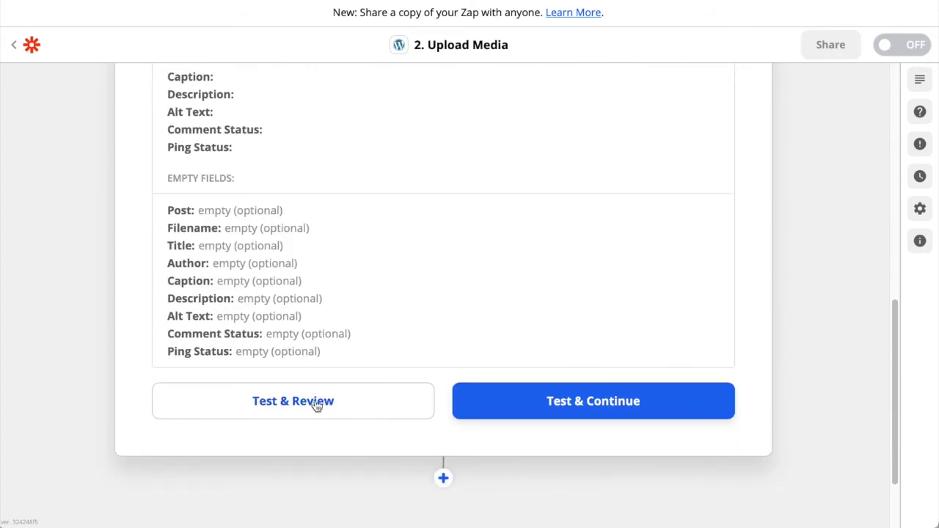
{"action": "left_click", "coordinate": [315, 405]}
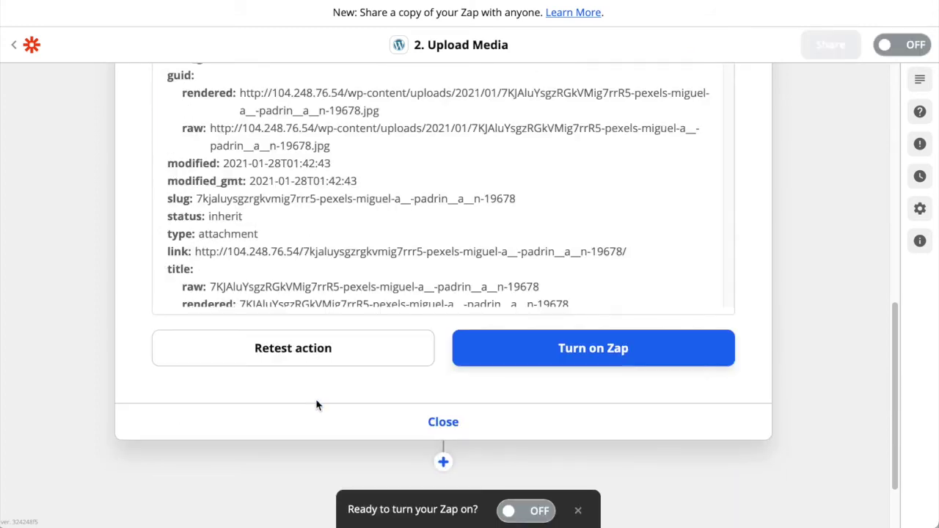
{"action": "scroll", "coordinate": [804, 259], "scroll_direction": "up", "scroll_amount": 2}
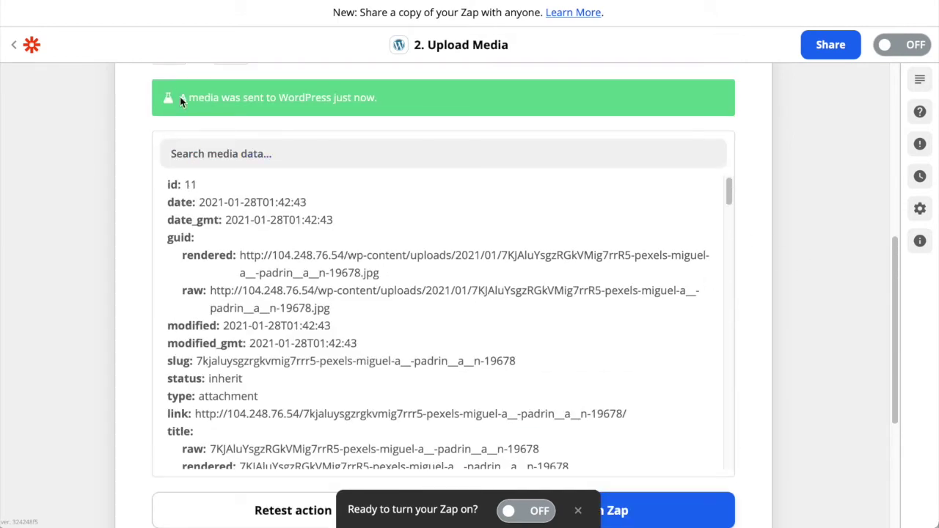
{"action": "left_click", "coordinate": [273, 276]}
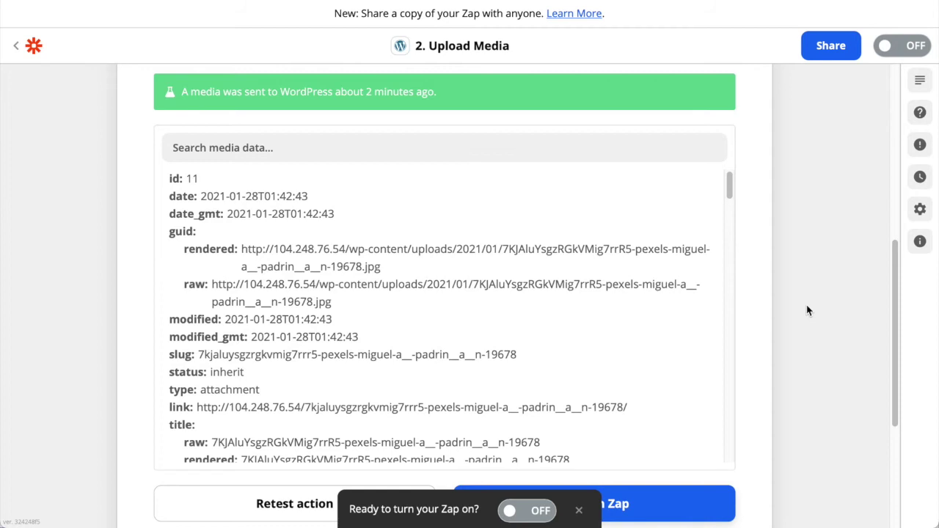
{"action": "scroll", "coordinate": [807, 308], "scroll_direction": "down", "scroll_amount": 5}
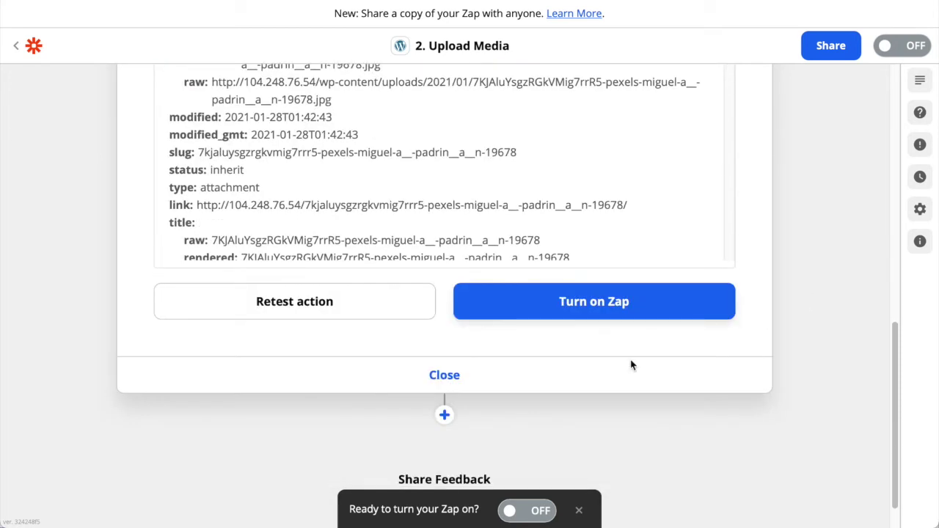
{"action": "left_click", "coordinate": [448, 377]}
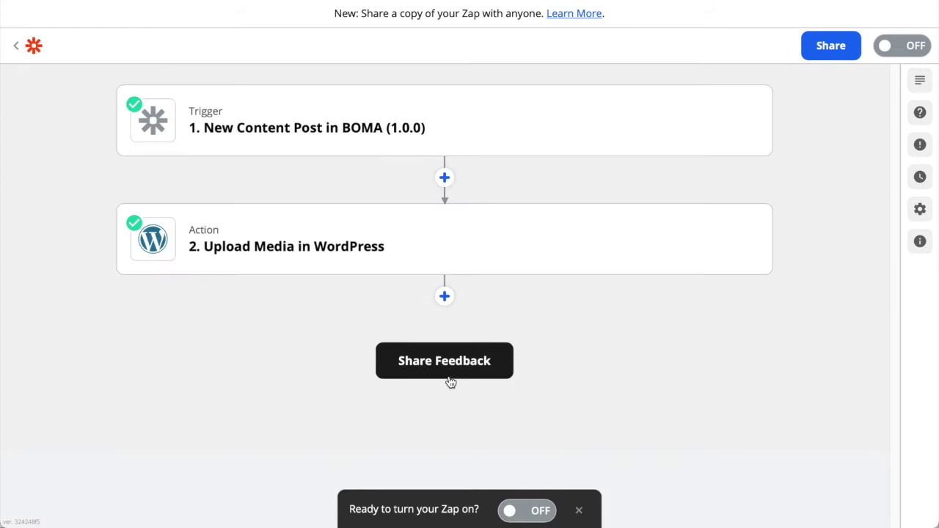
Add a third step using WordPress with the Create Post action event
{"action": "left_click", "coordinate": [444, 297]}
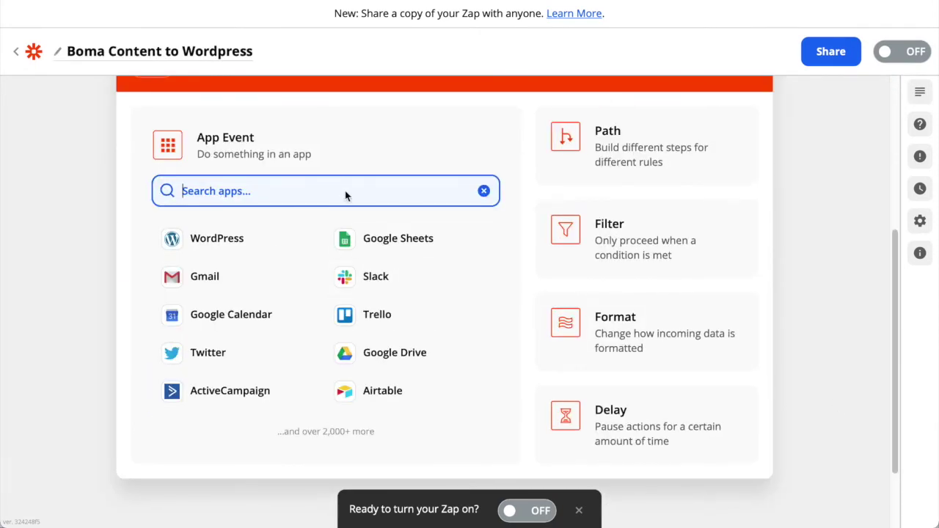
{"action": "type", "text": "wordpres"}
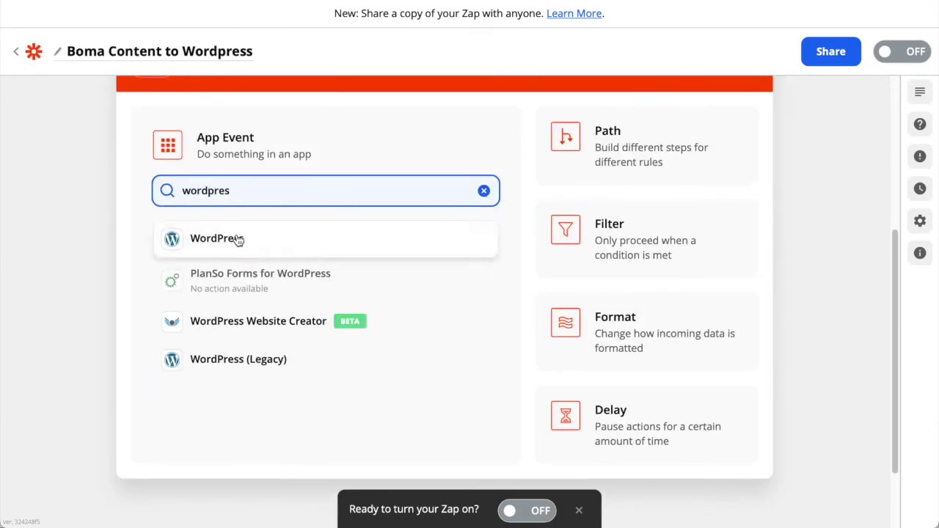
{"action": "left_click", "coordinate": [239, 240]}
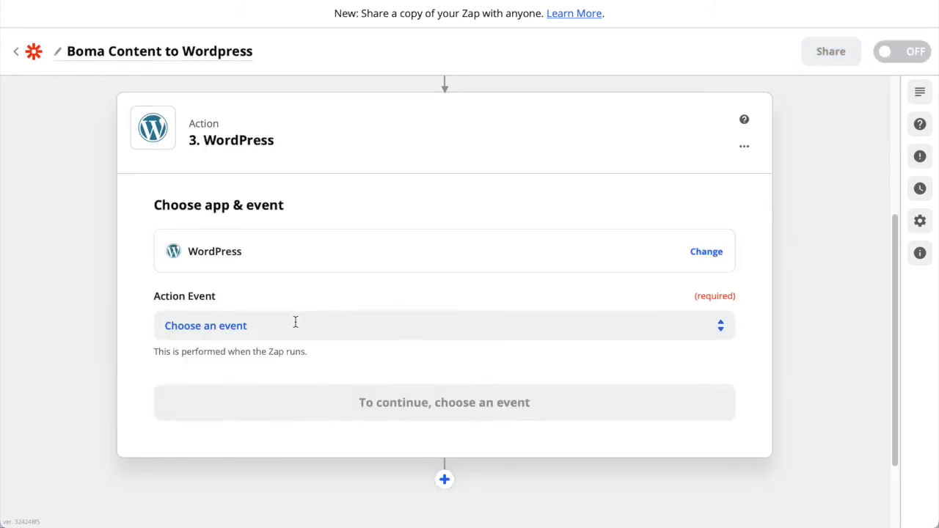
{"action": "left_click", "coordinate": [296, 323]}
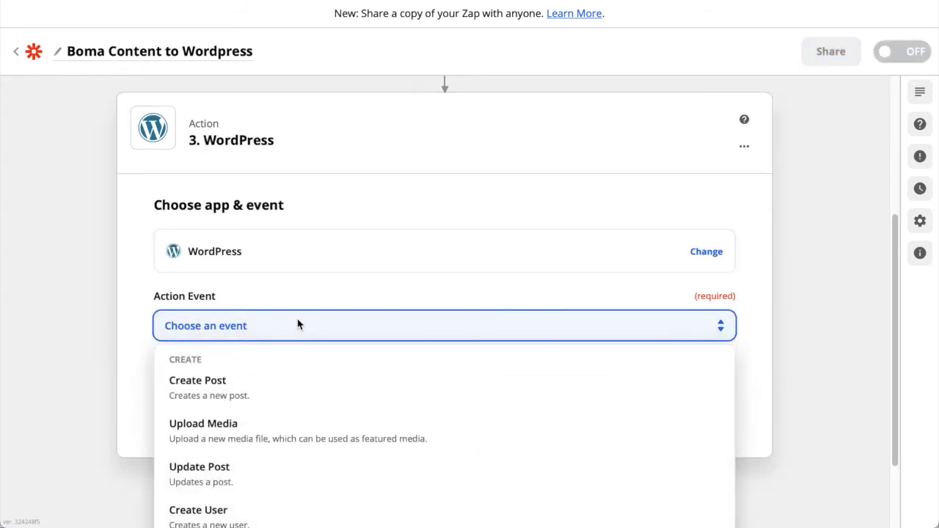
{"action": "left_click", "coordinate": [222, 389]}
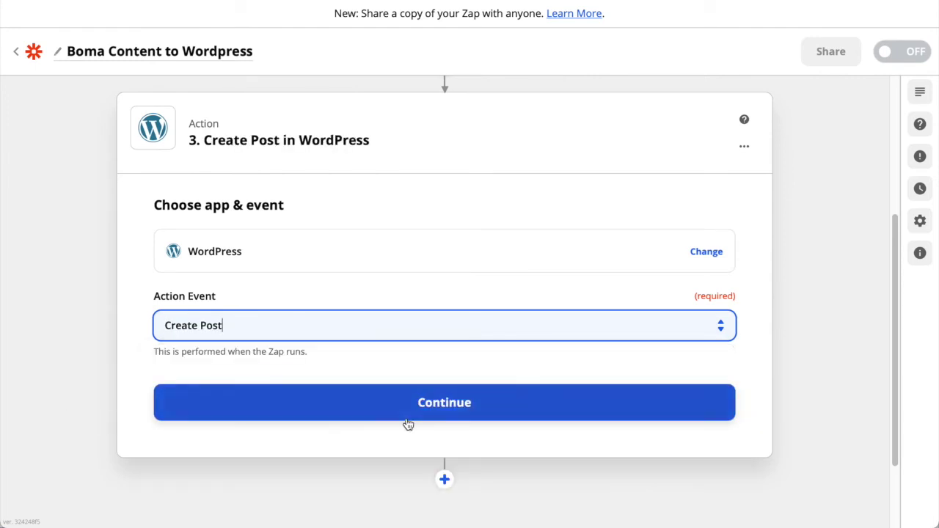
{"action": "left_click", "coordinate": [446, 414]}
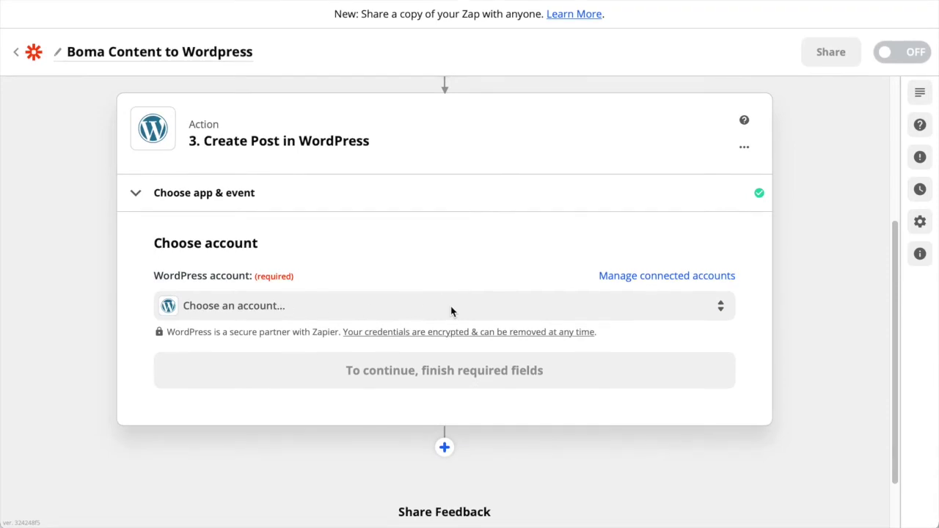
Use the existing WordPress account for the Create Post step
{"action": "left_click", "coordinate": [295, 312]}
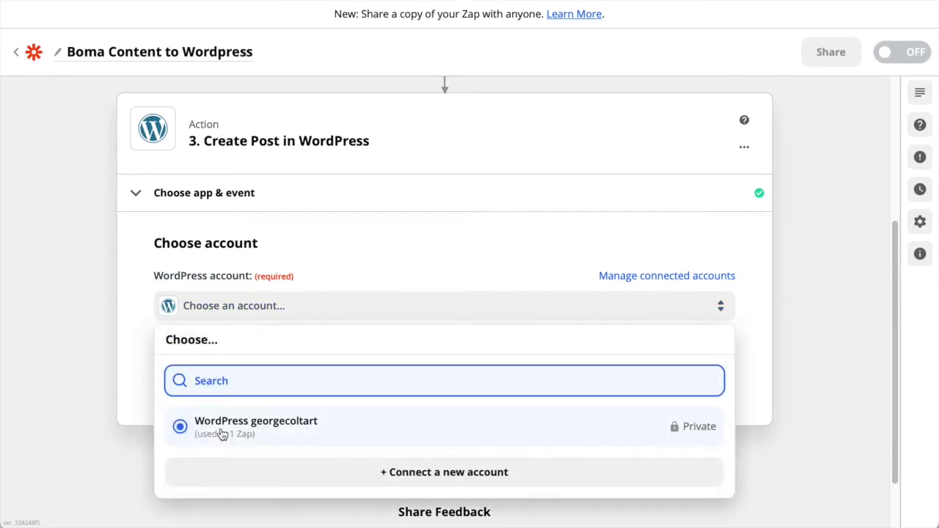
{"action": "left_click", "coordinate": [223, 428]}
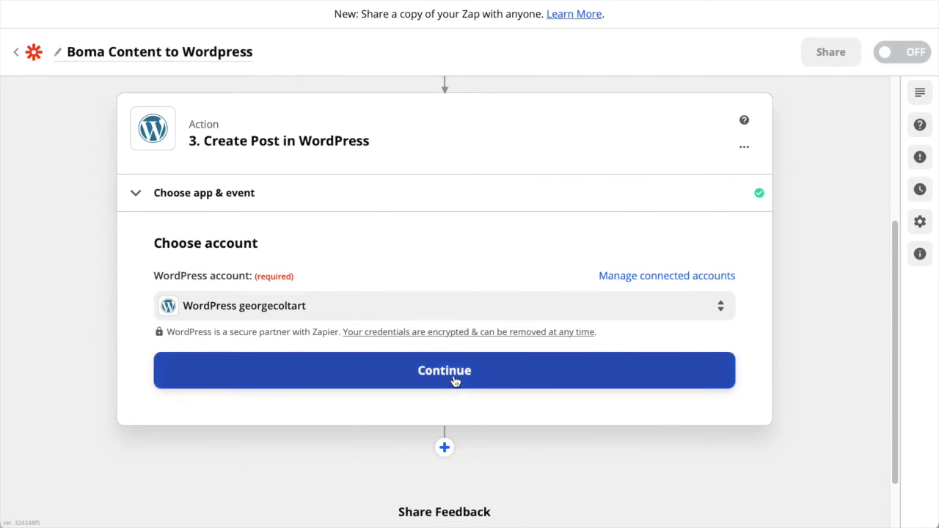
{"action": "left_click", "coordinate": [455, 382]}
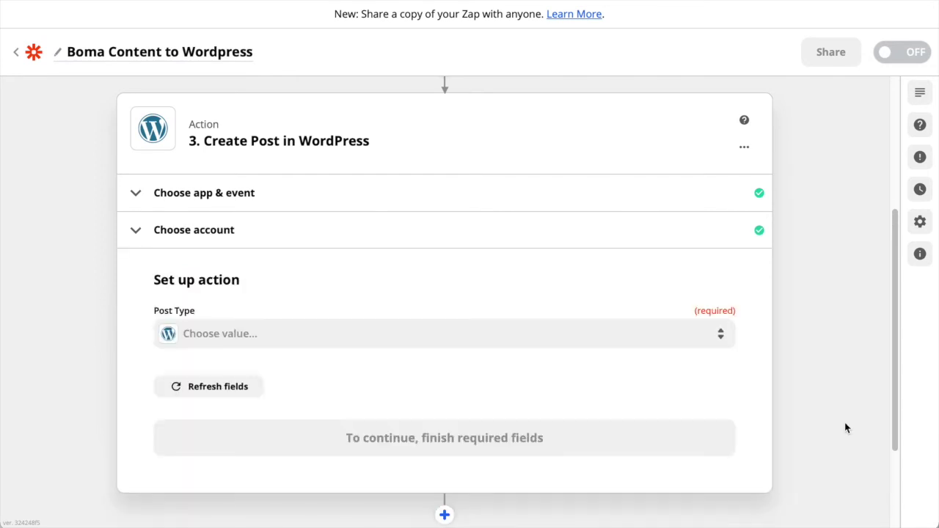
Set the Create Post step's Post Type to Posts
{"action": "left_click", "coordinate": [275, 333]}
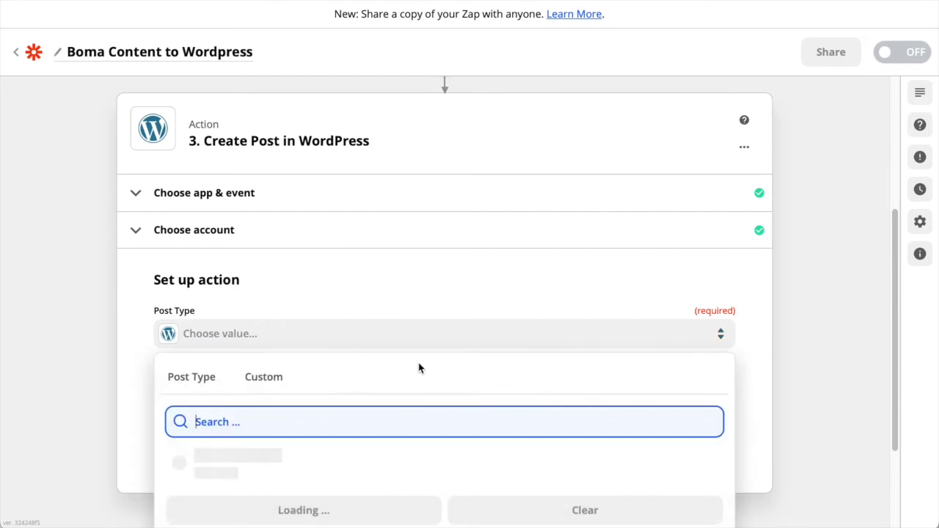
{"action": "left_click", "coordinate": [227, 468]}
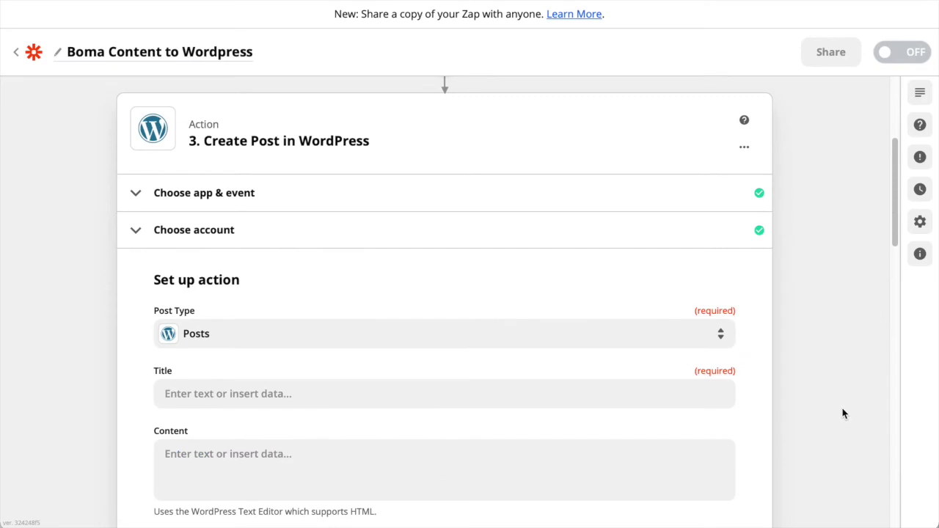
{"action": "scroll", "coordinate": [844, 411], "scroll_direction": "down", "scroll_amount": 2}
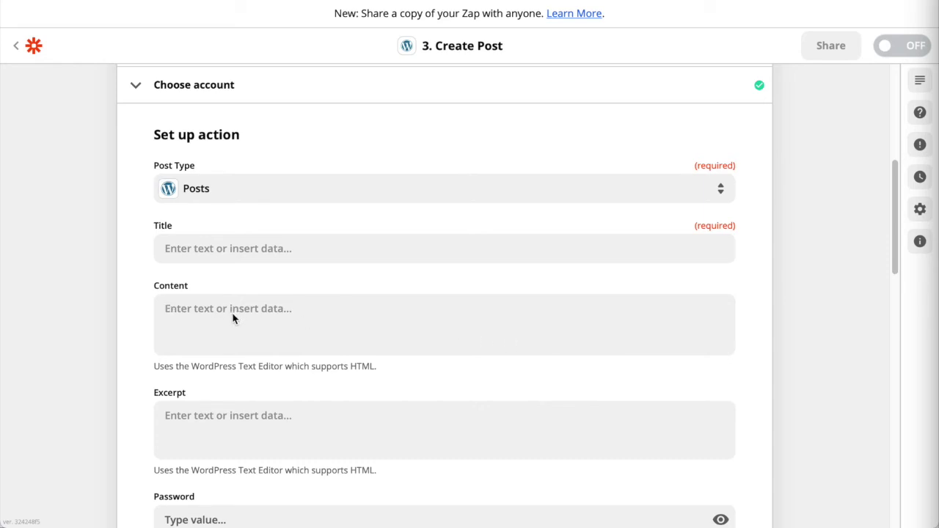
{"action": "left_click", "coordinate": [303, 318]}
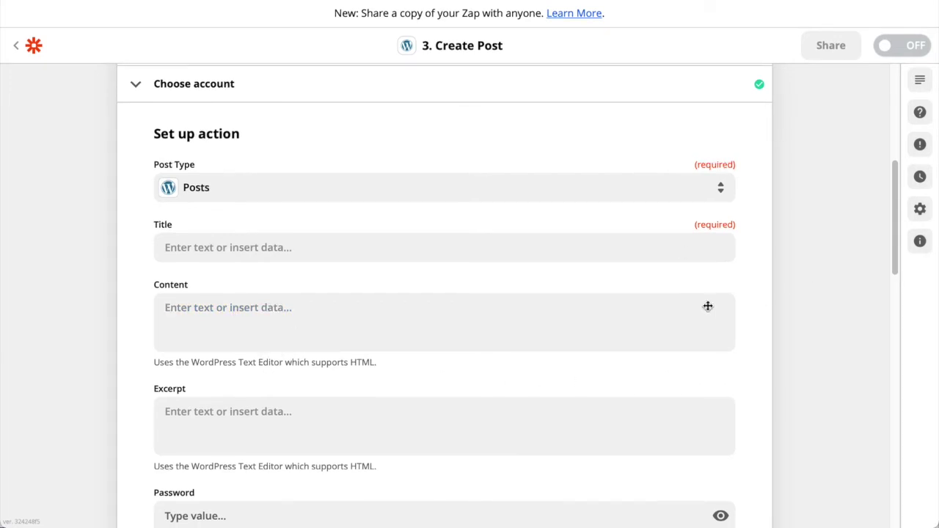
Map BOMA's TITLE and CONTENT into the post's Title and Content fields
{"action": "left_click", "coordinate": [353, 253]}
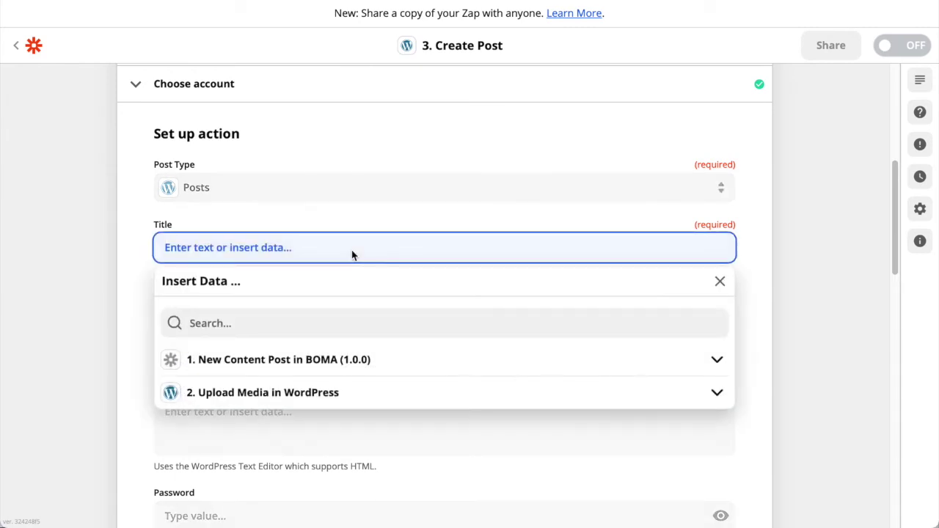
{"action": "left_click", "coordinate": [309, 367]}
{"action": "left_click", "coordinate": [311, 367]}
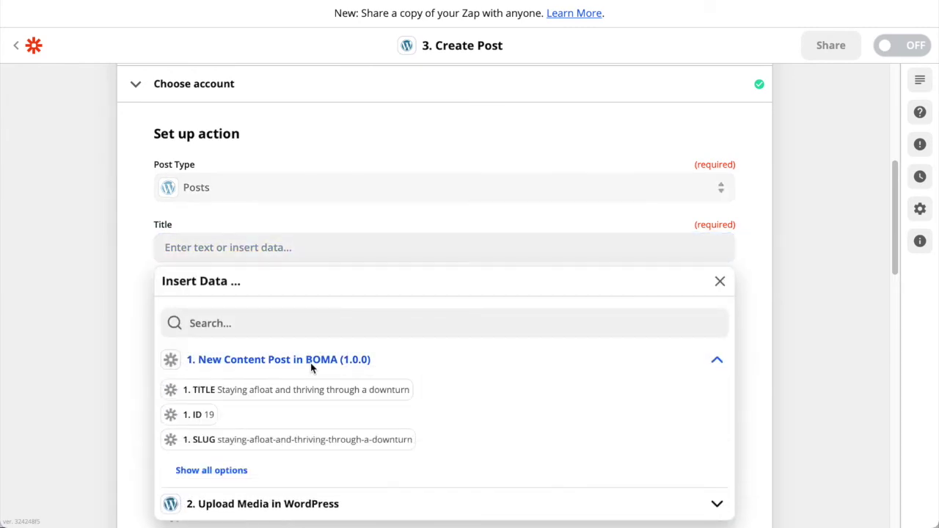
{"action": "left_click", "coordinate": [273, 396]}
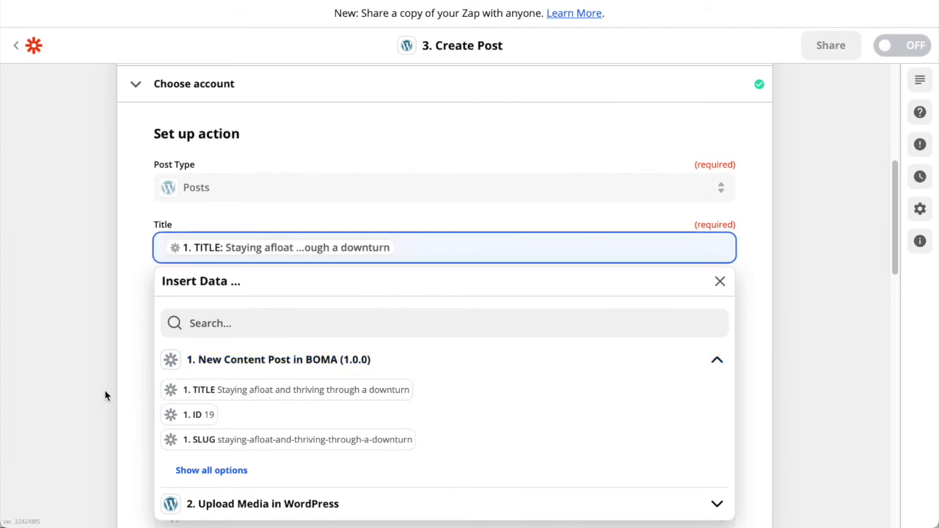
{"action": "left_click", "coordinate": [105, 394]}
{"action": "left_click", "coordinate": [291, 338]}
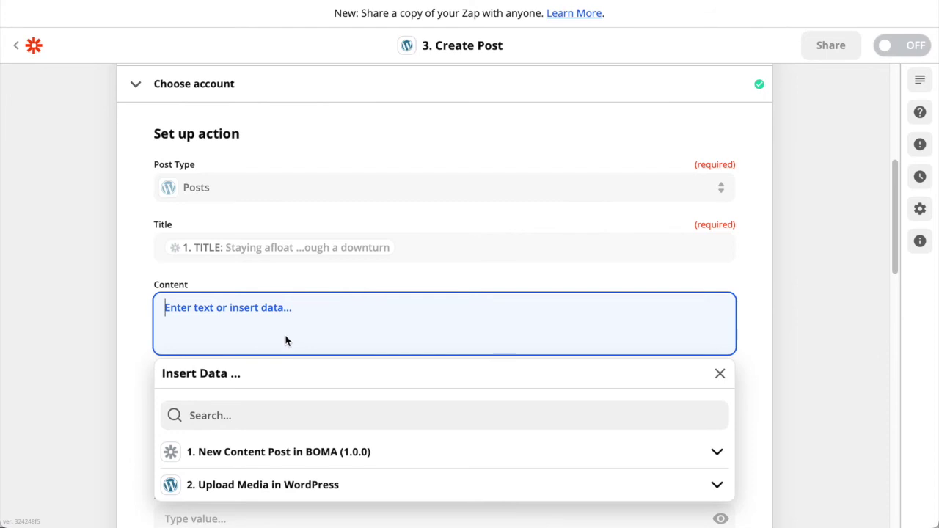
{"action": "left_click", "coordinate": [275, 454]}
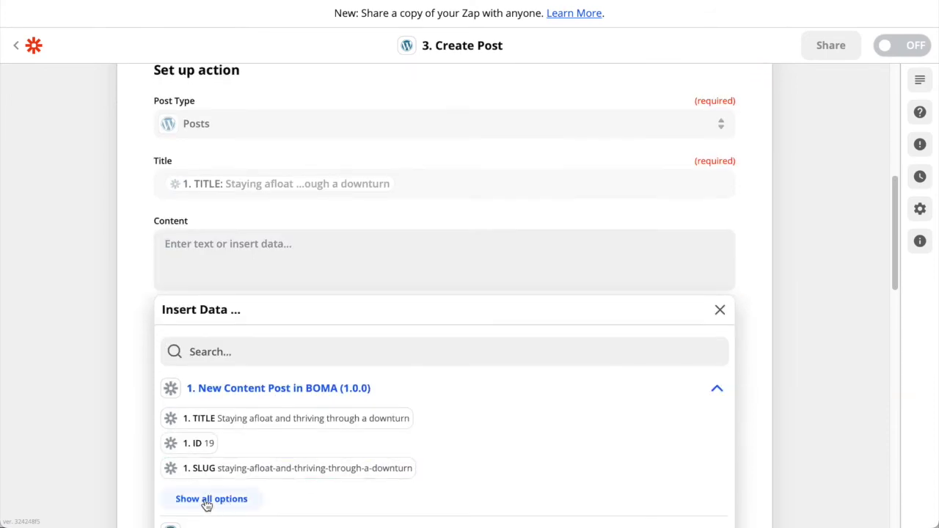
{"action": "left_click", "coordinate": [209, 500]}
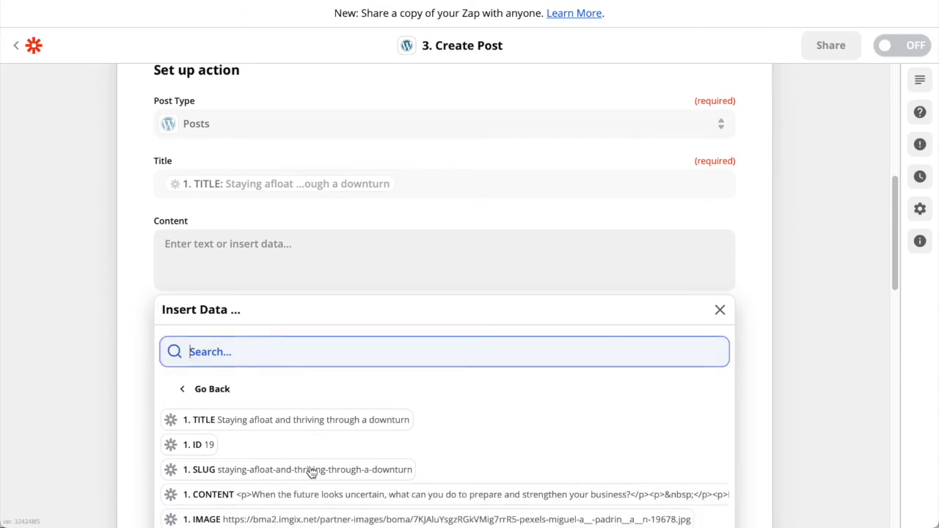
{"action": "left_click", "coordinate": [263, 429]}
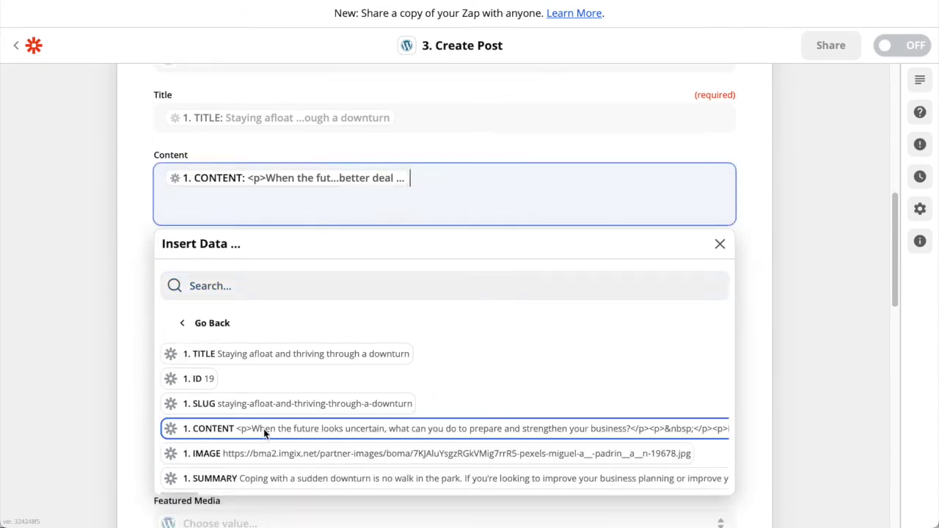
{"action": "left_click", "coordinate": [83, 389]}
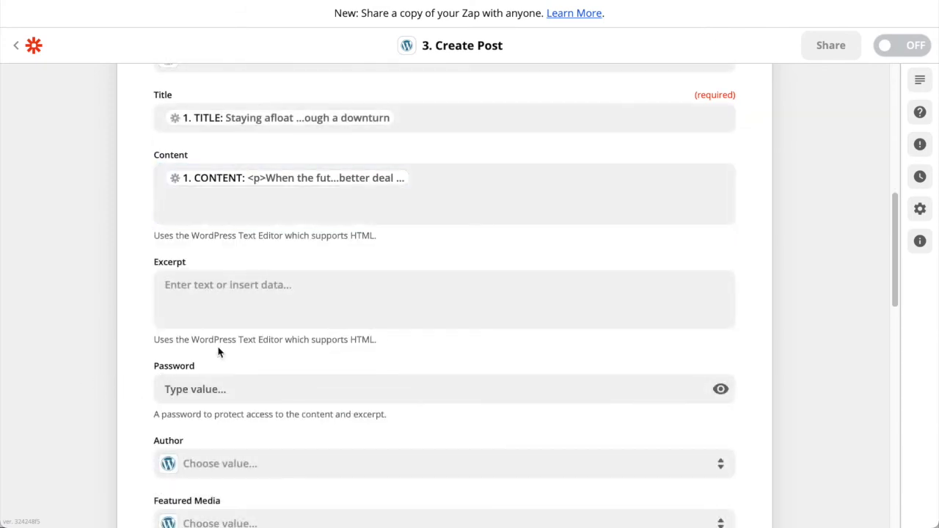
Map BOMA's SUMMARY into the post Excerpt
{"action": "left_click", "coordinate": [328, 309]}
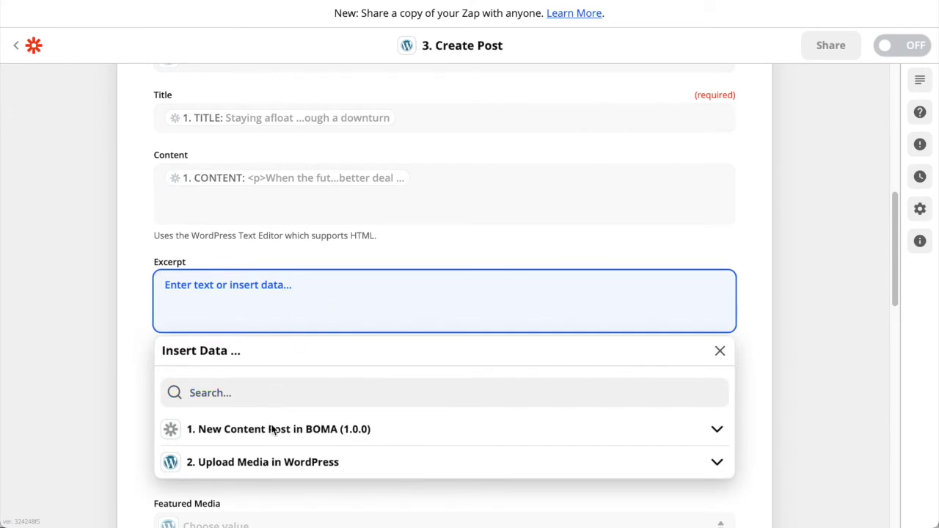
{"action": "left_click", "coordinate": [235, 432]}
{"action": "scroll", "coordinate": [221, 436], "scroll_direction": "down", "scroll_amount": 2}
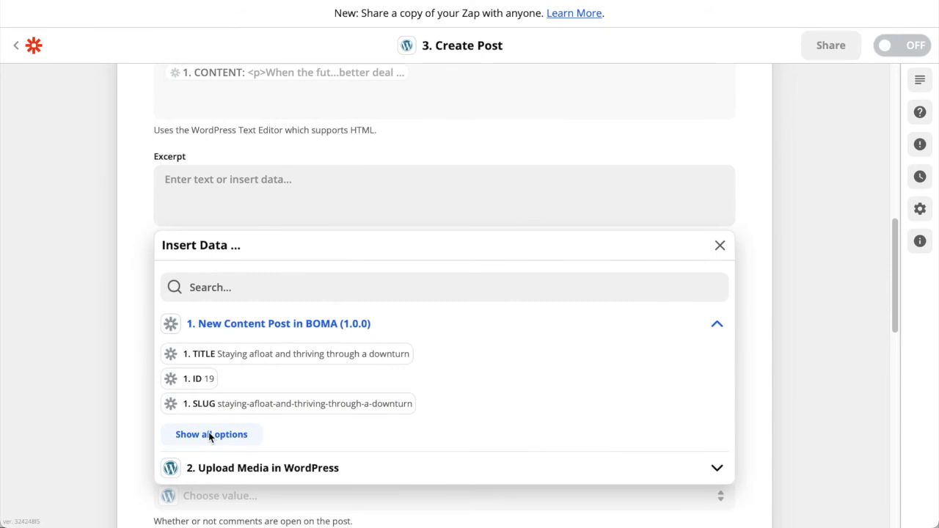
{"action": "left_click", "coordinate": [210, 434]}
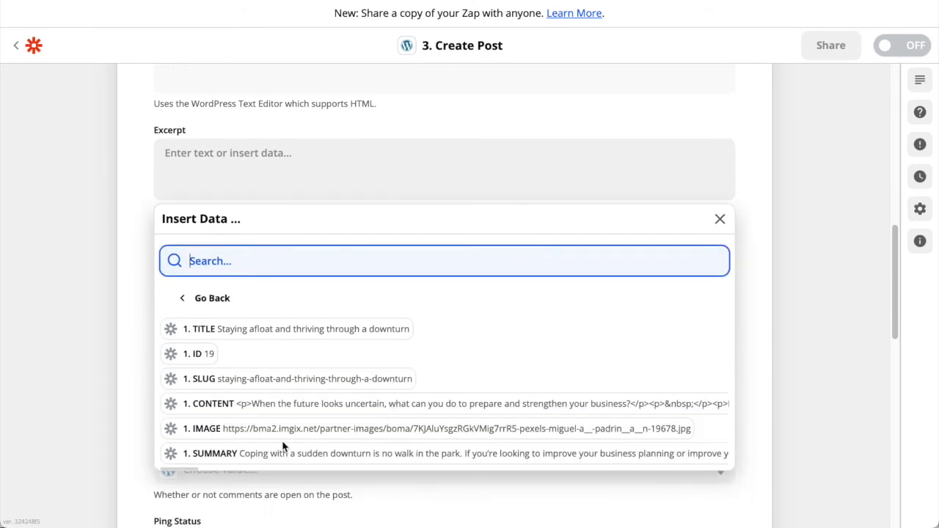
{"action": "left_click", "coordinate": [279, 455]}
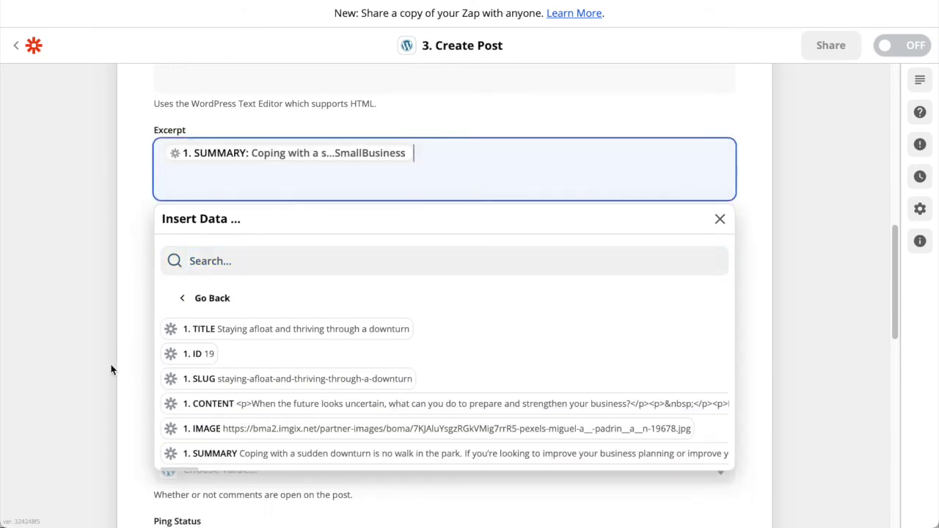
{"action": "left_click", "coordinate": [82, 369]}
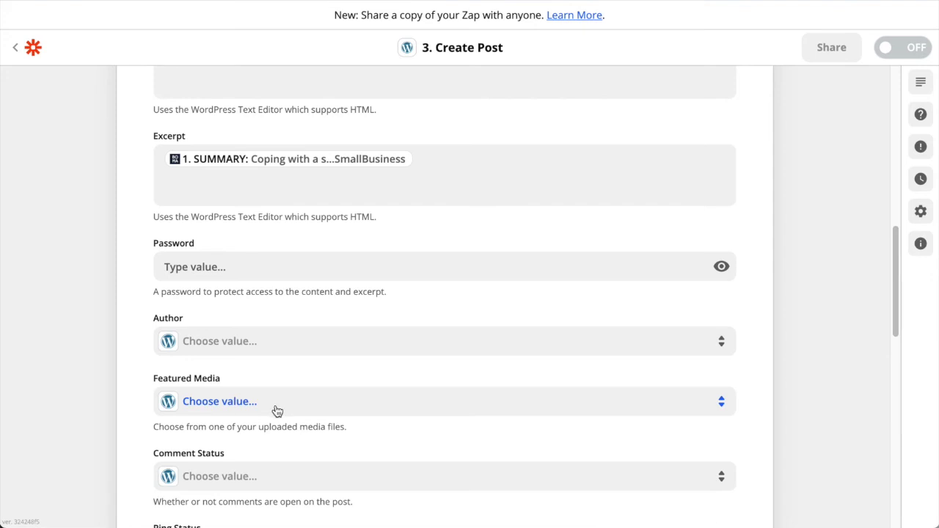
Set Featured Media to the uploaded media ID 11 from the Upload Media step
{"action": "left_click", "coordinate": [277, 411]}
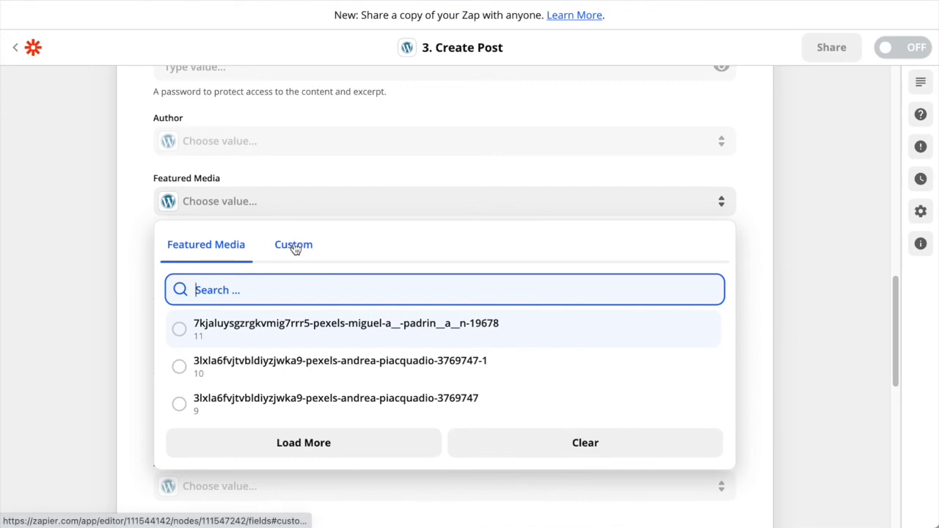
{"action": "left_click", "coordinate": [295, 247]}
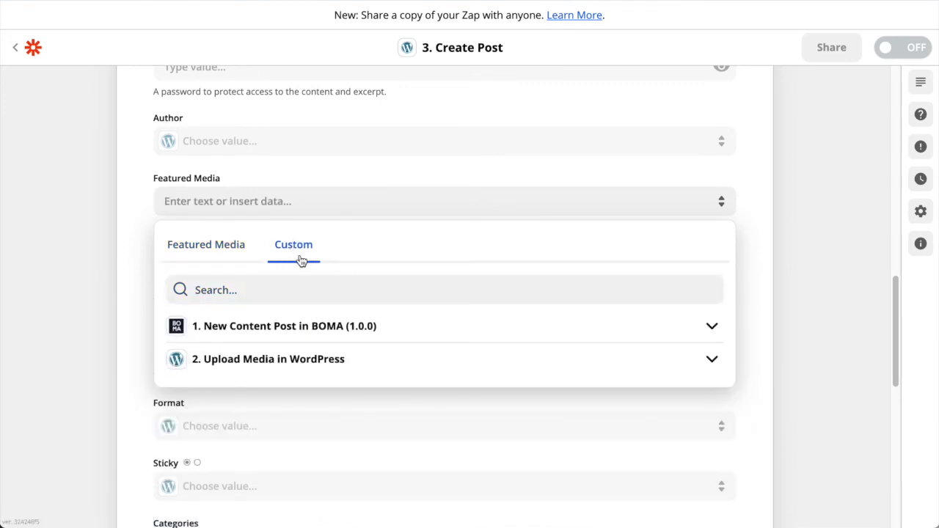
{"action": "left_click", "coordinate": [261, 364]}
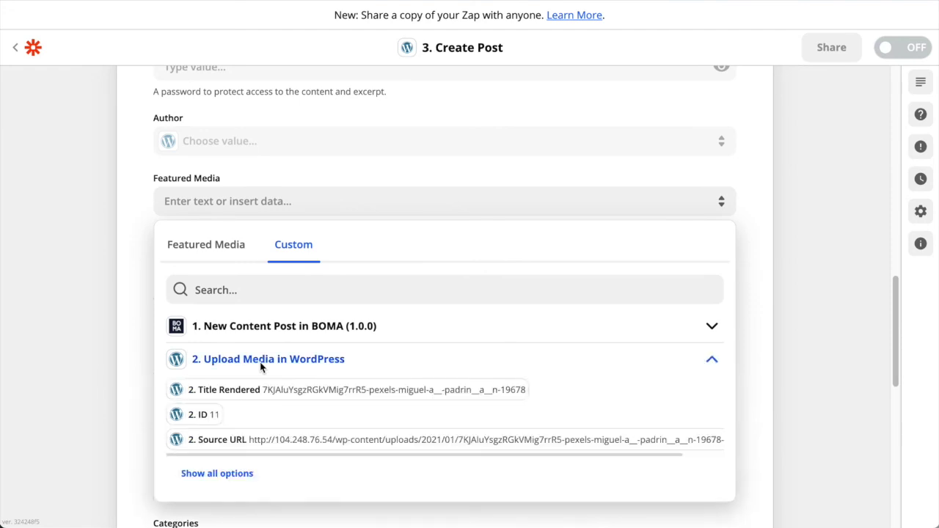
{"action": "left_click", "coordinate": [203, 416]}
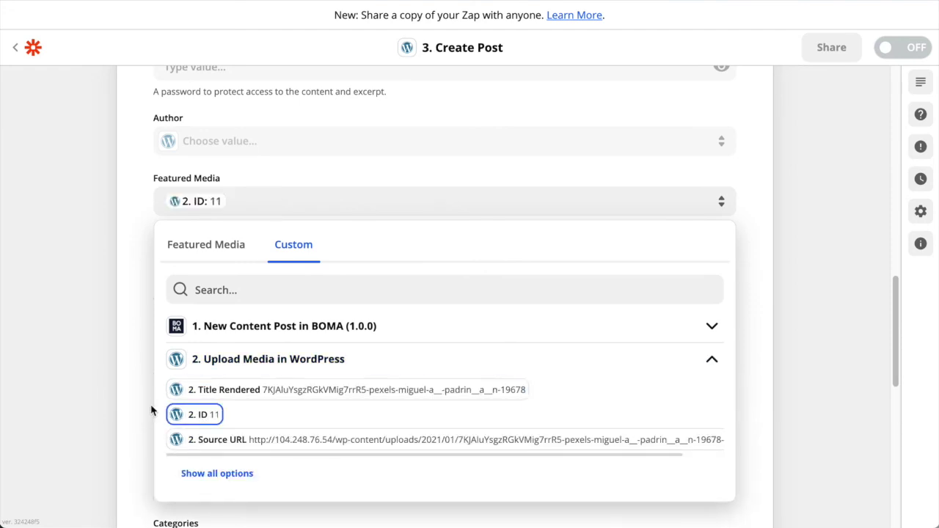
{"action": "left_click", "coordinate": [58, 252]}
Set the post Status to Draft
{"action": "scroll", "coordinate": [149, 206], "scroll_direction": "down", "scroll_amount": 3}
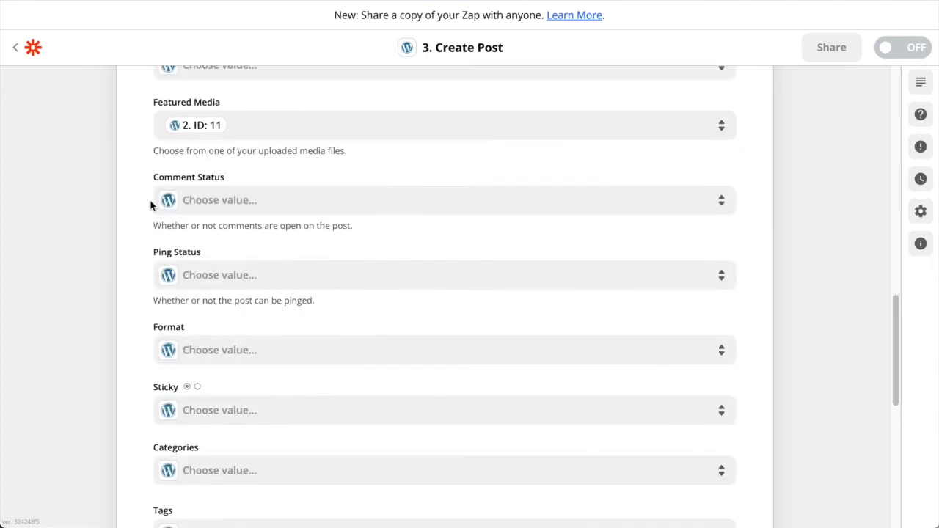
{"action": "scroll", "coordinate": [152, 211], "scroll_direction": "down", "scroll_amount": 3}
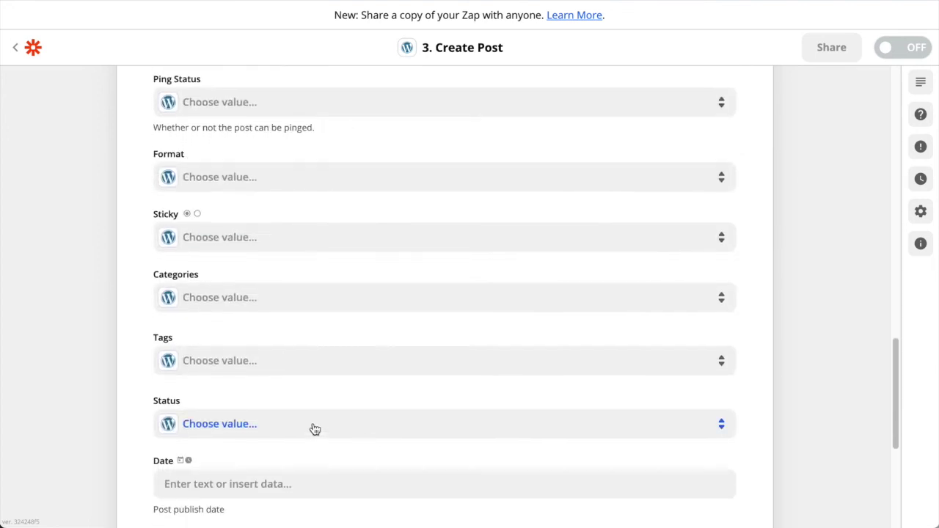
{"action": "left_click", "coordinate": [288, 425]}
{"action": "scroll", "coordinate": [157, 401], "scroll_direction": "down", "scroll_amount": 5}
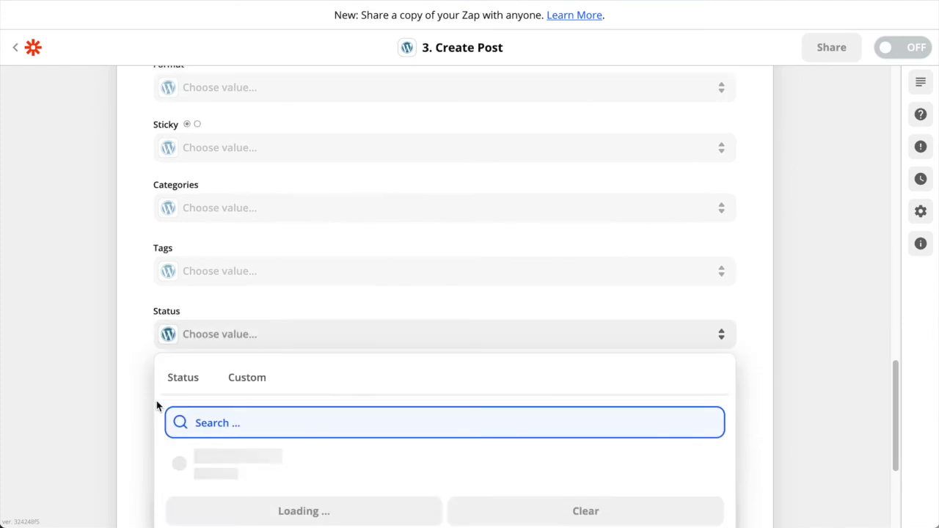
{"action": "left_click", "coordinate": [252, 396]}
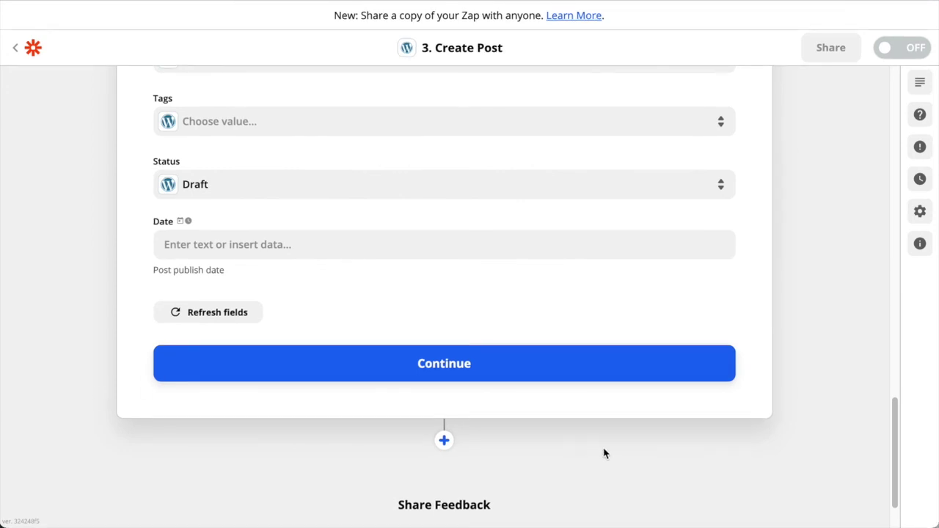
Test the Create Post step and review the returned data for draft post 12
{"action": "left_click", "coordinate": [412, 364]}
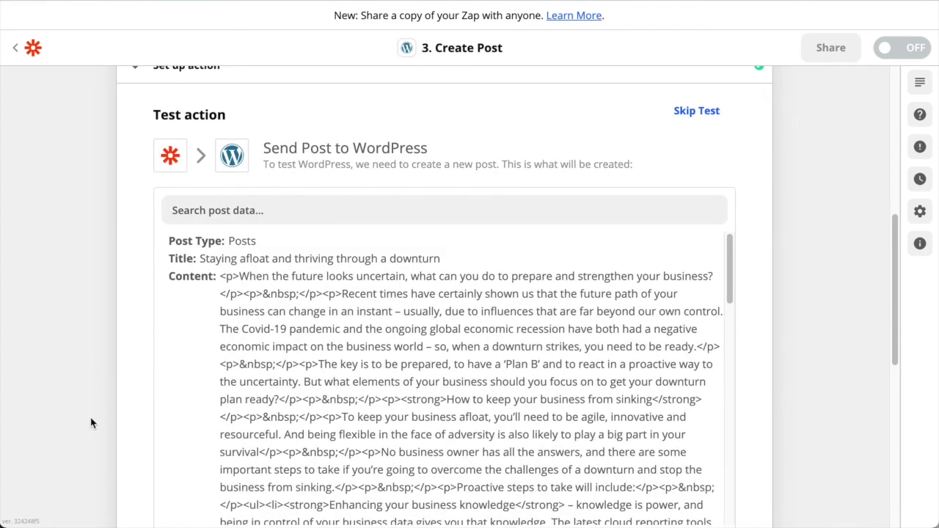
{"action": "scroll", "coordinate": [91, 424], "scroll_direction": "down", "scroll_amount": 3}
{"action": "scroll", "coordinate": [121, 418], "scroll_direction": "down", "scroll_amount": 2}
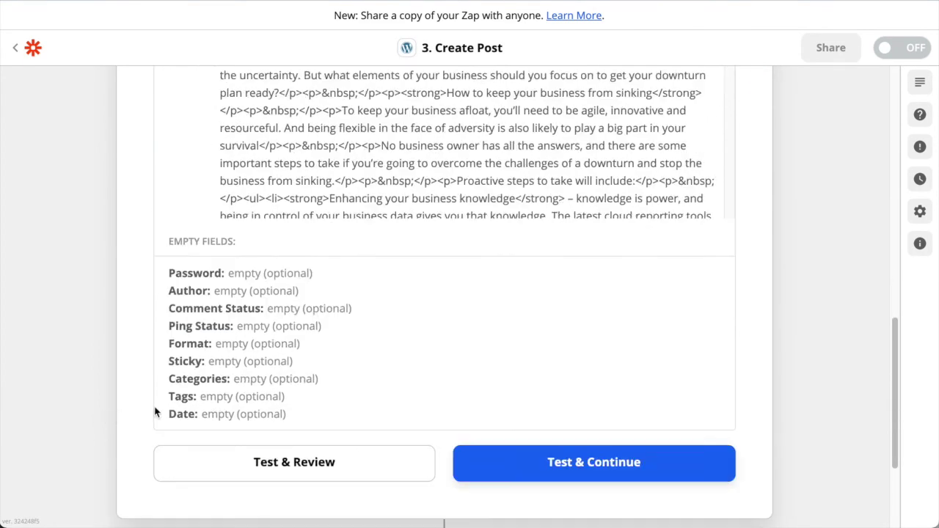
{"action": "scroll", "coordinate": [155, 414], "scroll_direction": "down", "scroll_amount": 2}
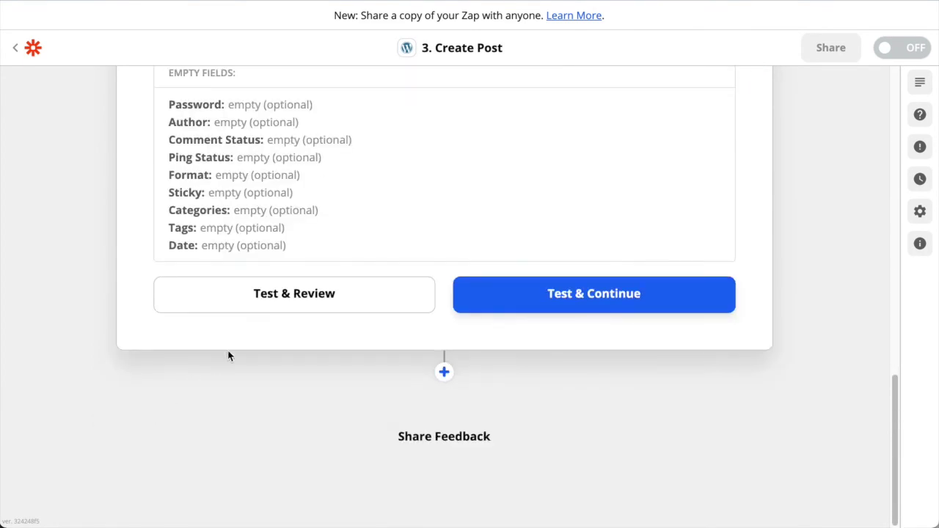
{"action": "left_click", "coordinate": [310, 298]}
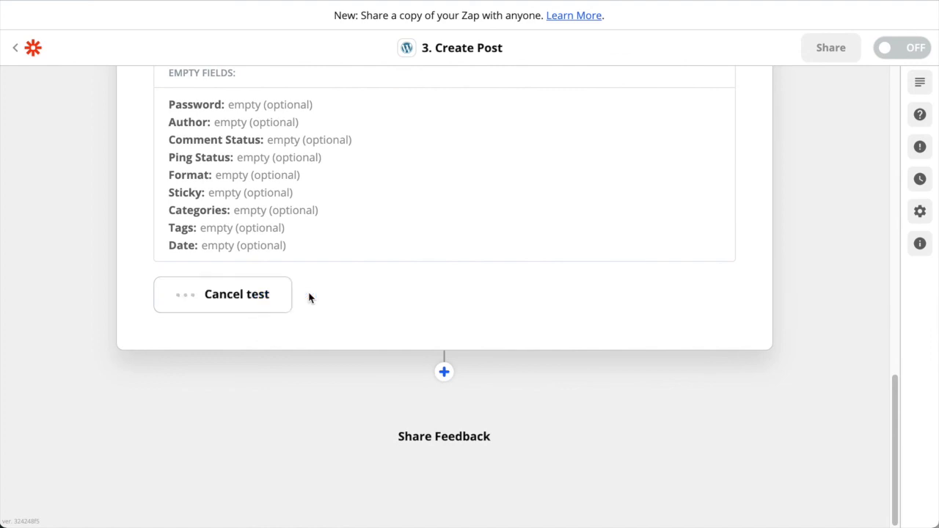
{"action": "scroll", "coordinate": [85, 382], "scroll_direction": "up", "scroll_amount": 4}
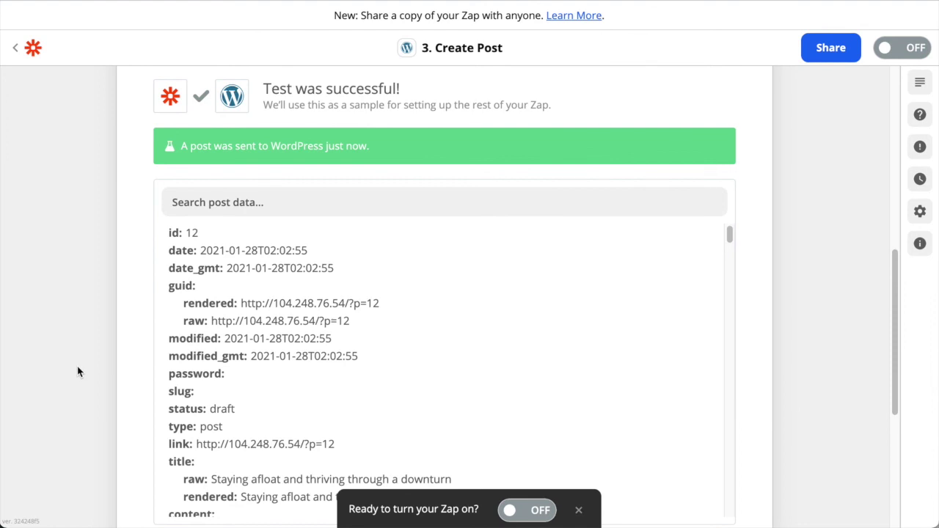
{"action": "left_click_drag", "start_coordinate": [261, 145], "coordinate": [394, 149]}
{"action": "left_click", "coordinate": [55, 378]}
{"action": "scroll", "coordinate": [179, 359], "scroll_direction": "down", "scroll_amount": 2}
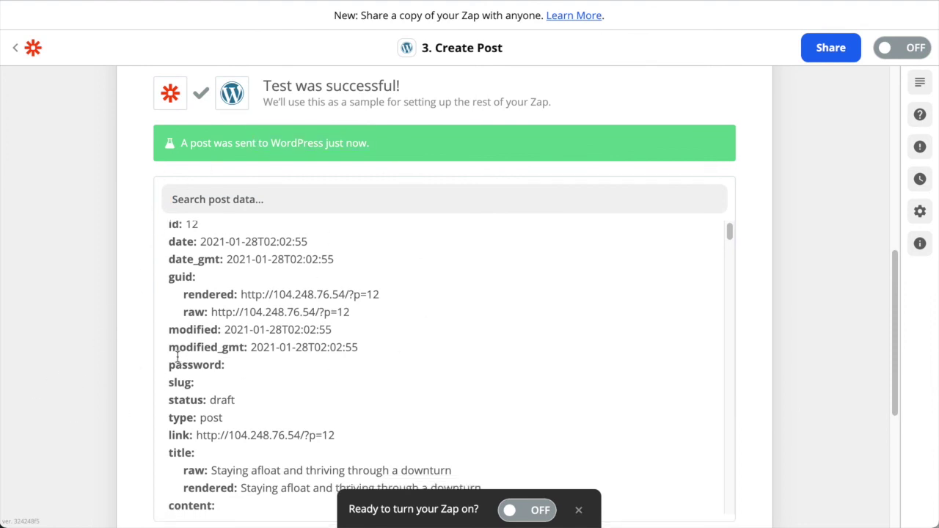
{"action": "scroll", "coordinate": [189, 360], "scroll_direction": "down", "scroll_amount": 10}
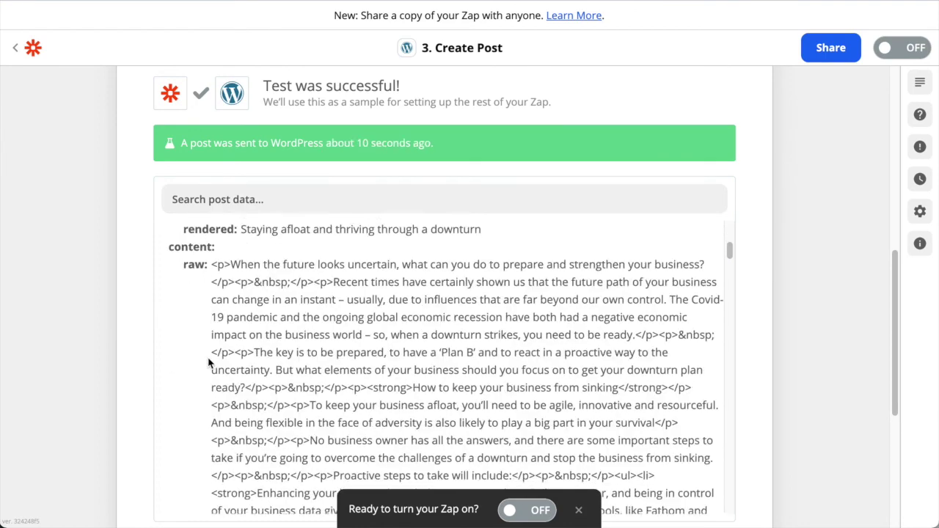
{"action": "scroll", "coordinate": [189, 367], "scroll_direction": "down", "scroll_amount": 10}
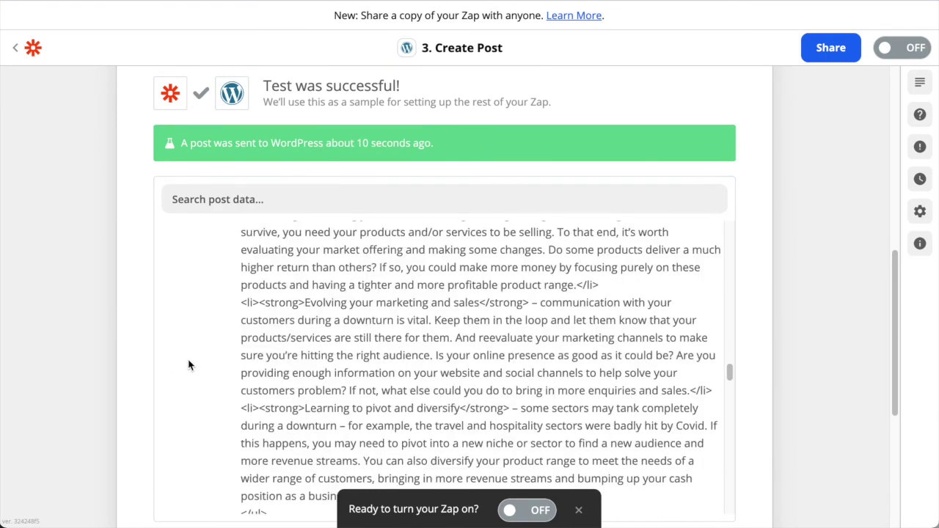
{"action": "scroll", "coordinate": [136, 345], "scroll_direction": "down", "scroll_amount": 3}
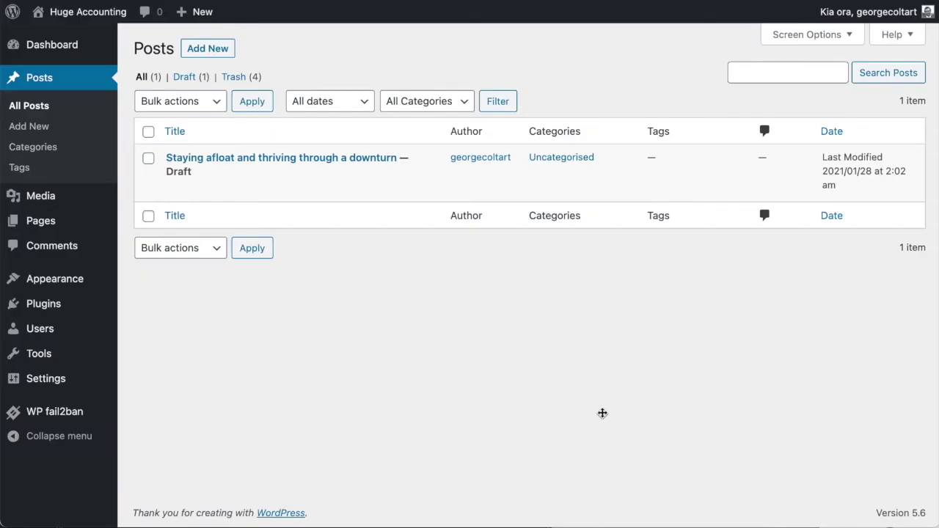
Open the 'Staying afloat and thriving through a downturn' draft and scroll to its featured image
{"action": "left_click", "coordinate": [235, 158]}
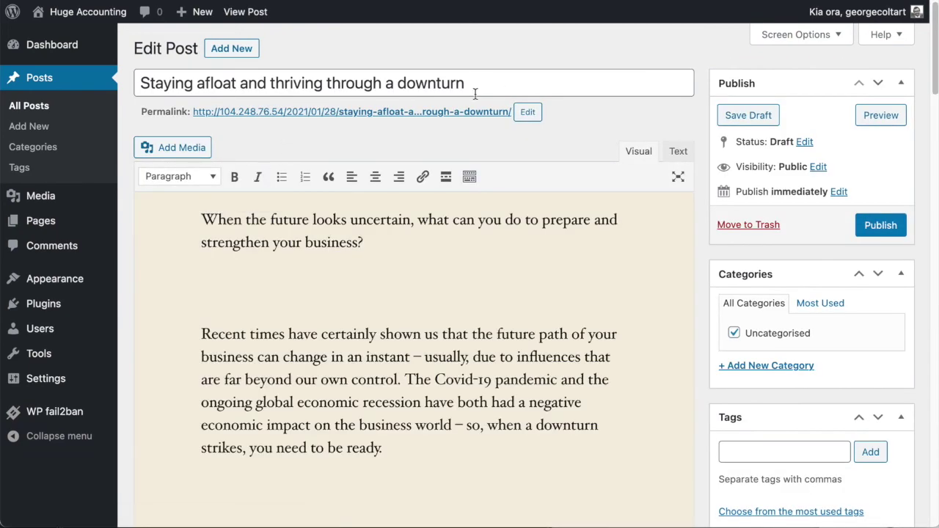
{"action": "scroll", "coordinate": [790, 309], "scroll_direction": "down", "scroll_amount": 5}
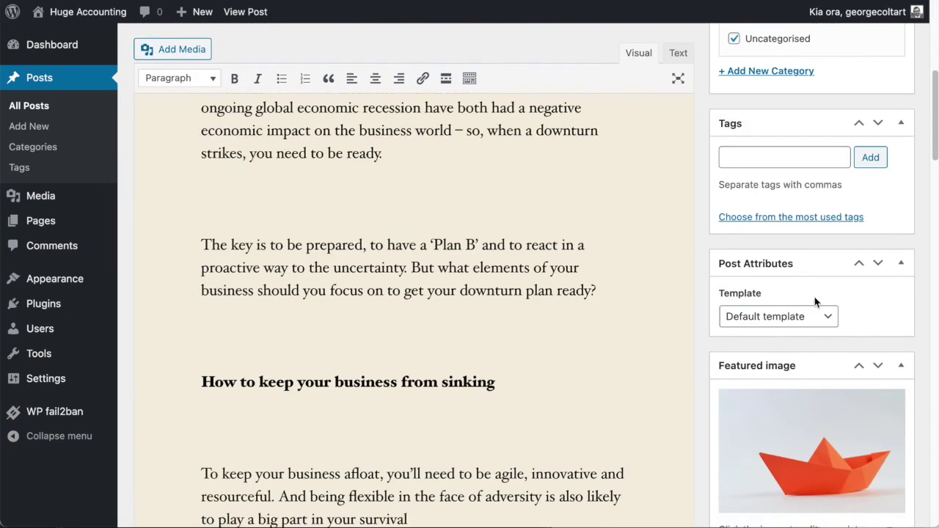
{"action": "scroll", "coordinate": [819, 303], "scroll_direction": "down", "scroll_amount": 2}
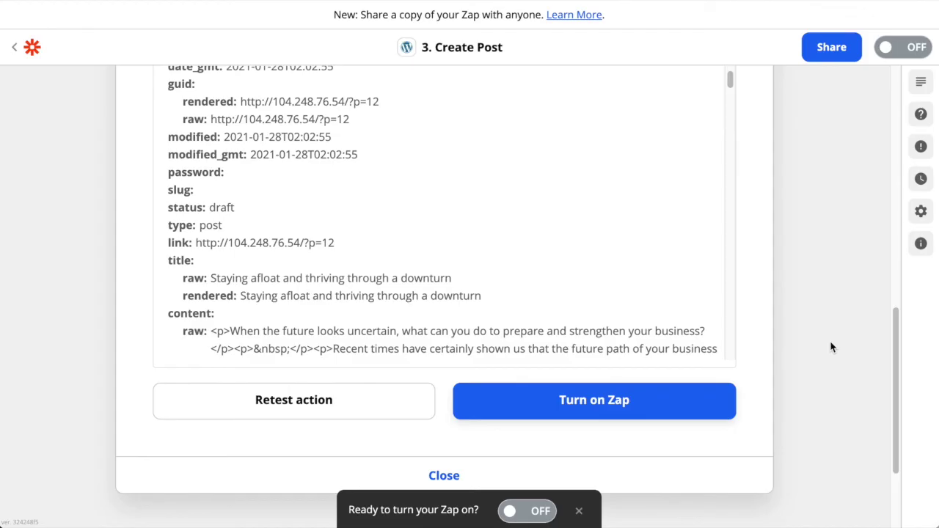
Turn on the 'Boma Content to Wordpress' zap
{"action": "left_click", "coordinate": [599, 405]}
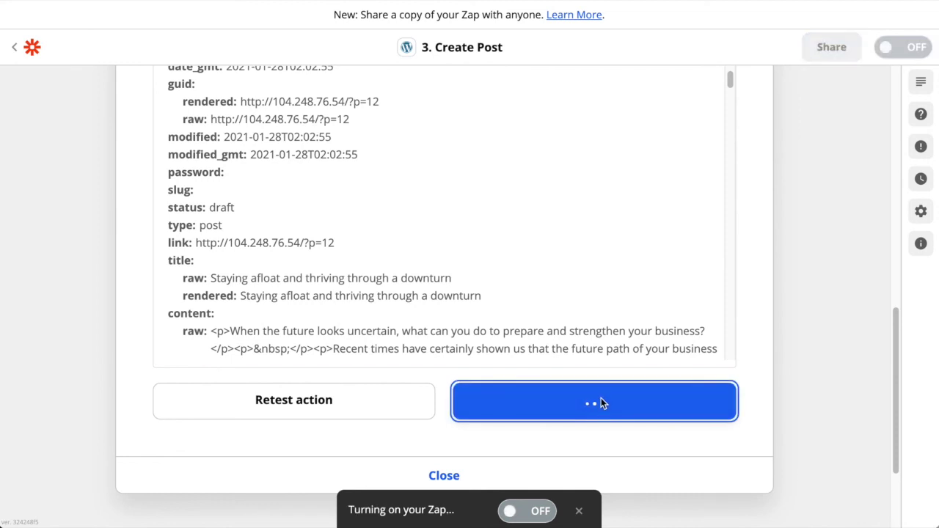